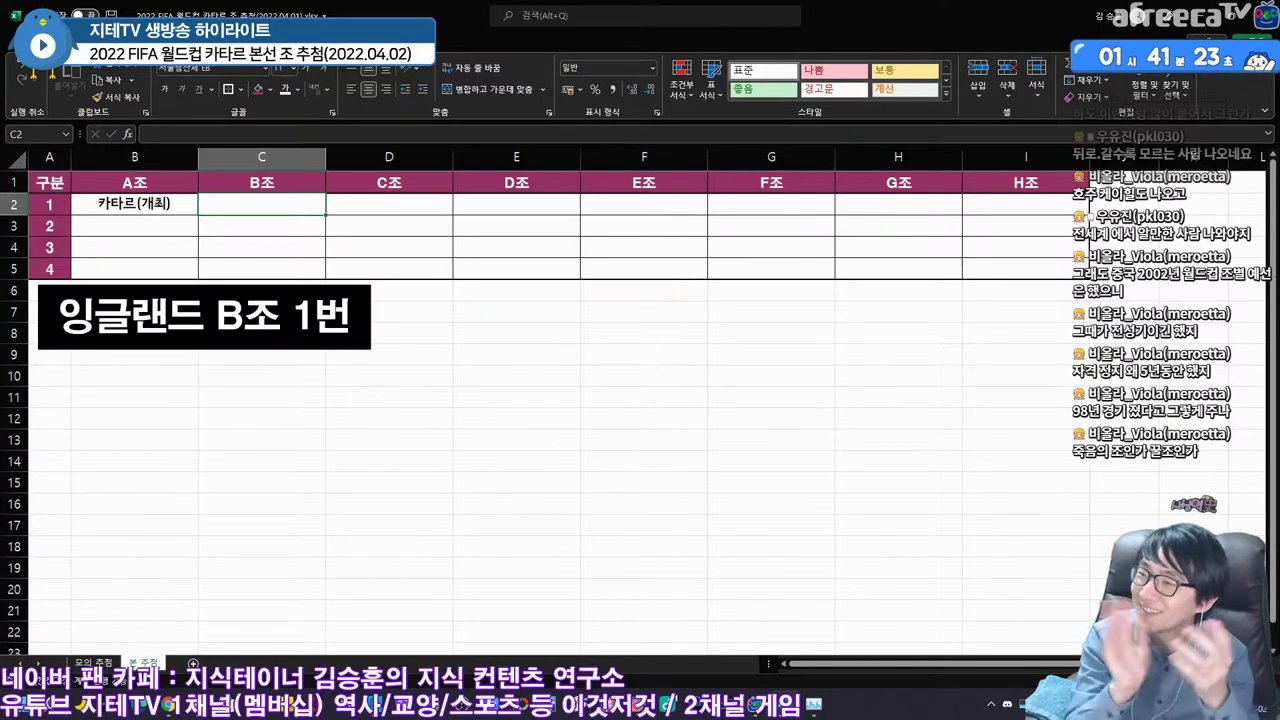
- Enter the first-position teams in row 2: 잉글랜드 for B조, 아르헨티나 for C조, 프랑스 for D조 and 스페인 for E조
text(잉글랜드)
key(Tab)
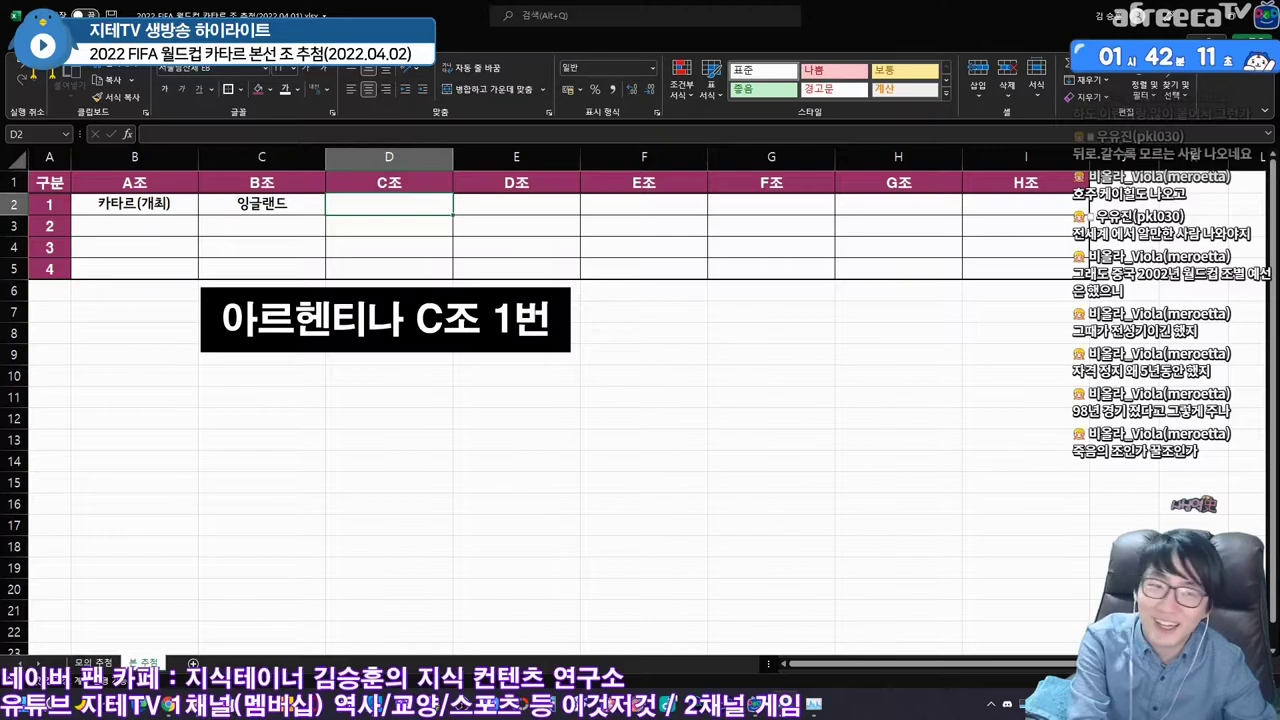
text(아)
text(르헨티나)
key(Tab)
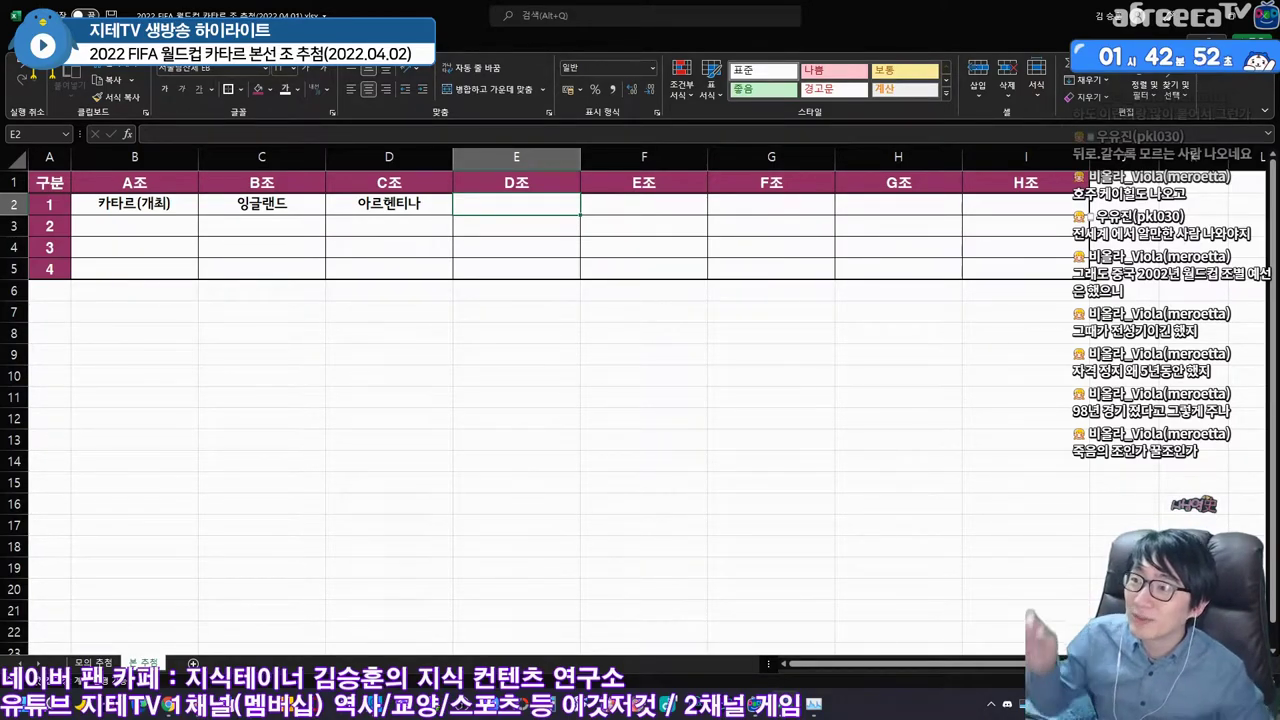
text(프랑스)
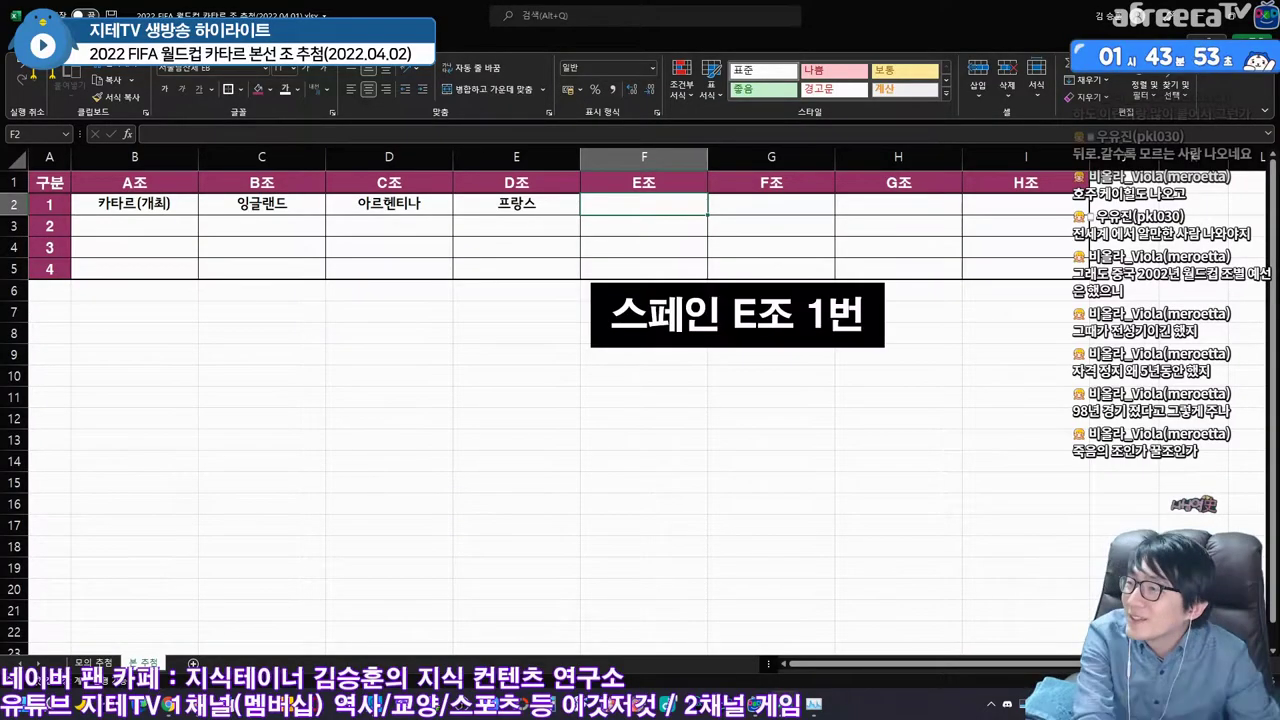
text(스페인)
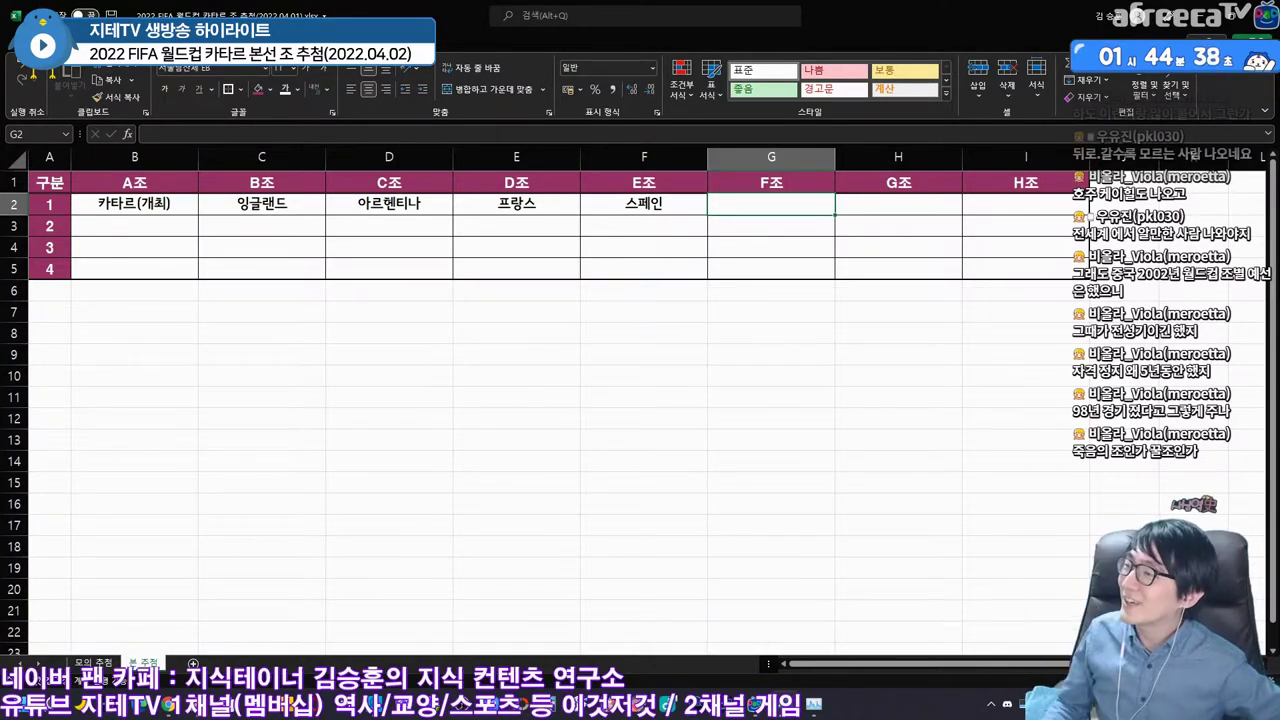
- Fill the remaining first positions in row 2 with 벨기에 for F조, 브라질 for G조 and 포르투갈 for H조
text(벨기에)
key(Tab)
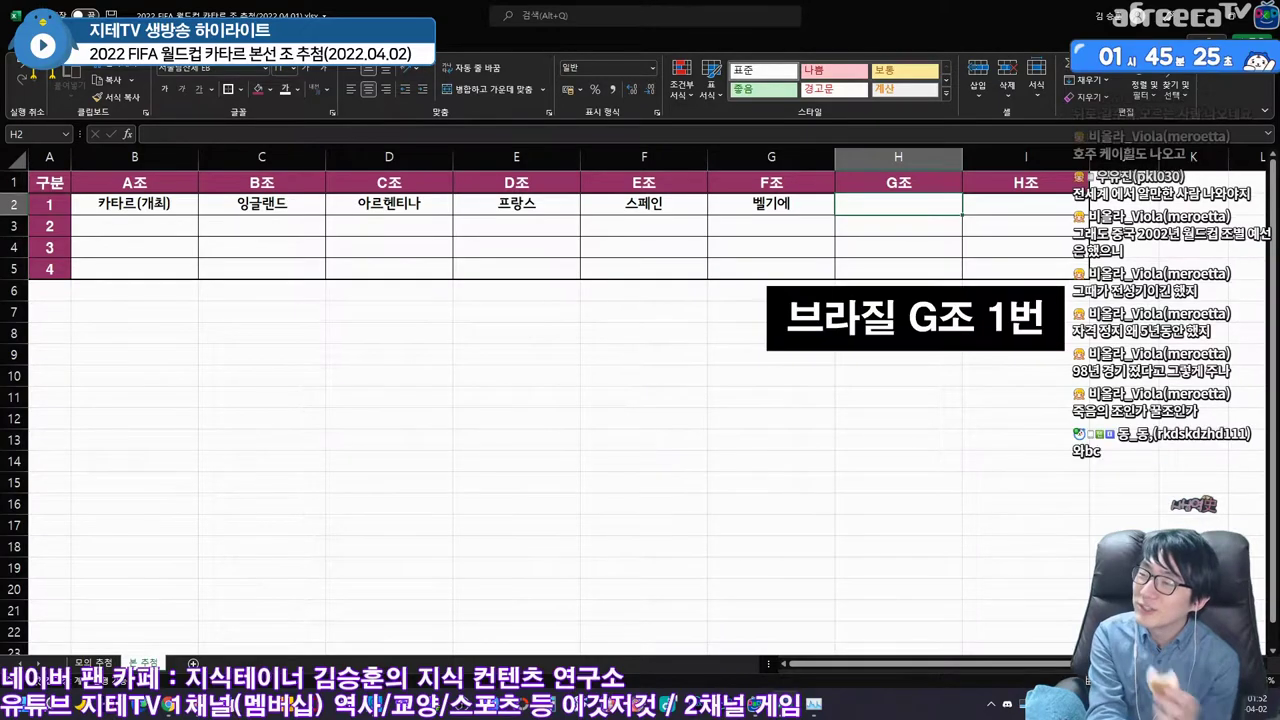
text(브라질)
key(Tab)
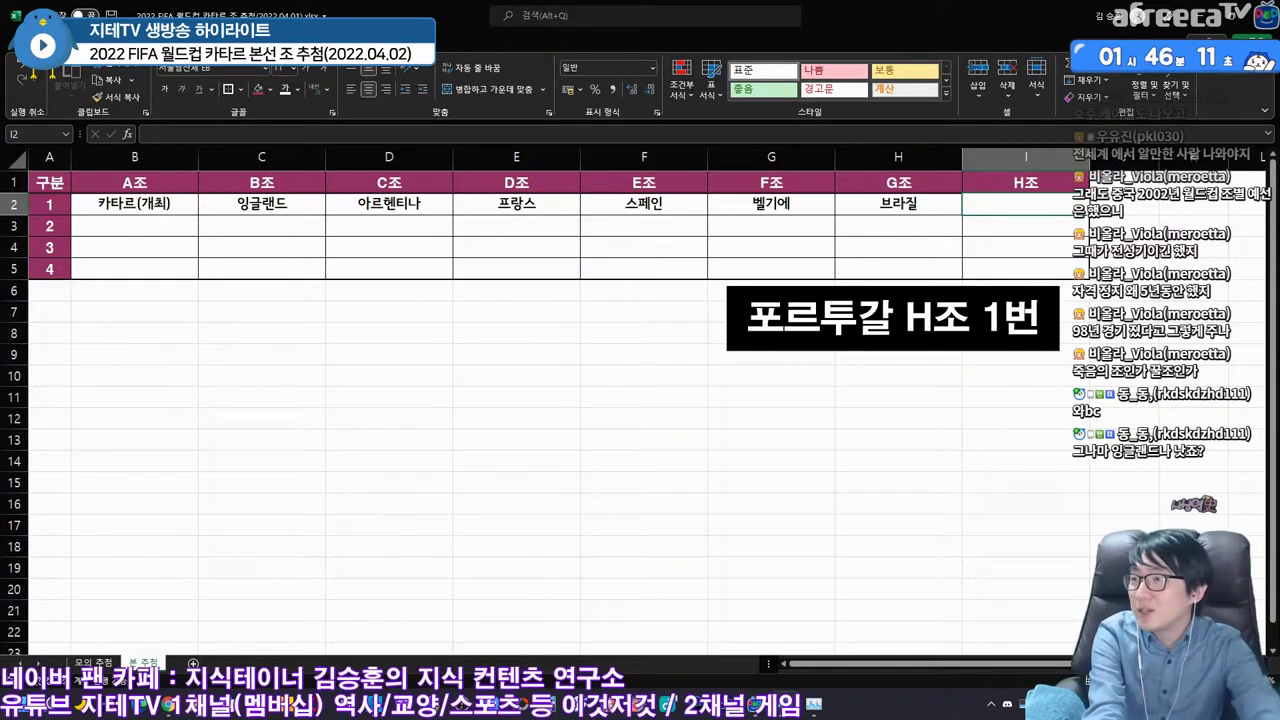
text(포르투갈)
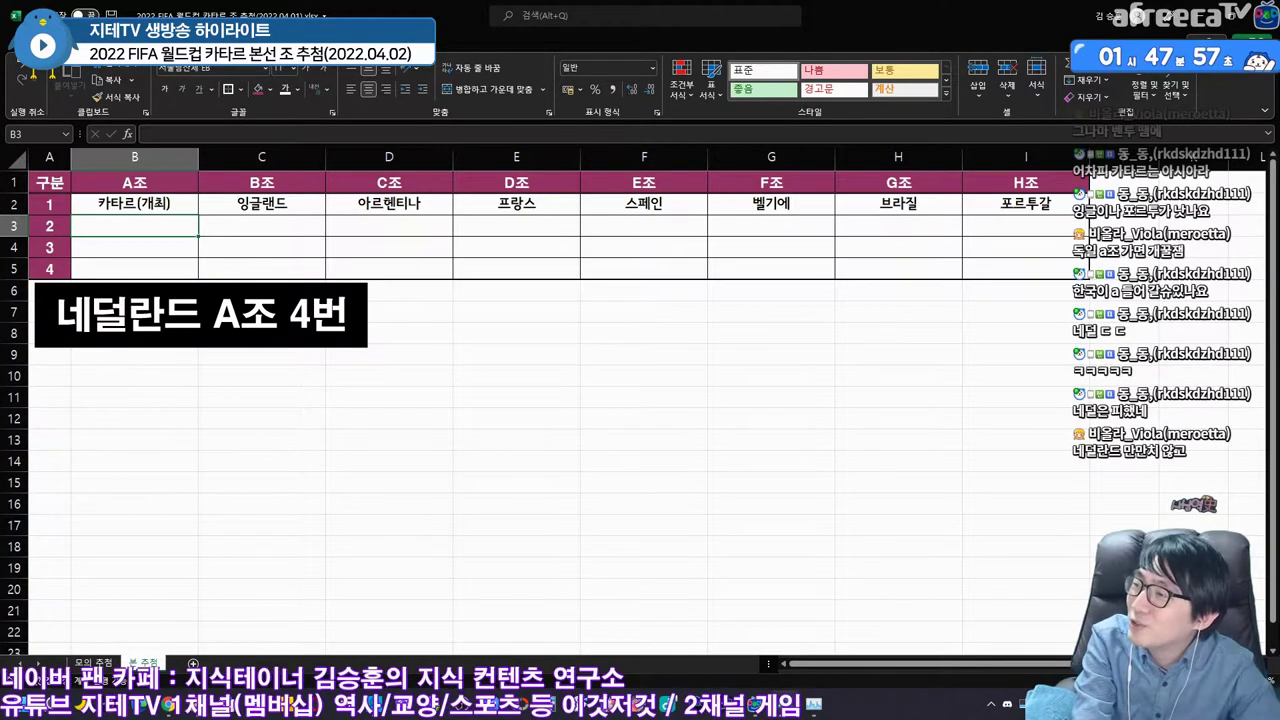
- Enter 네덜란드(2) in position 4 of A조 and 미국(2) in position 3 of B조
click(134, 268)
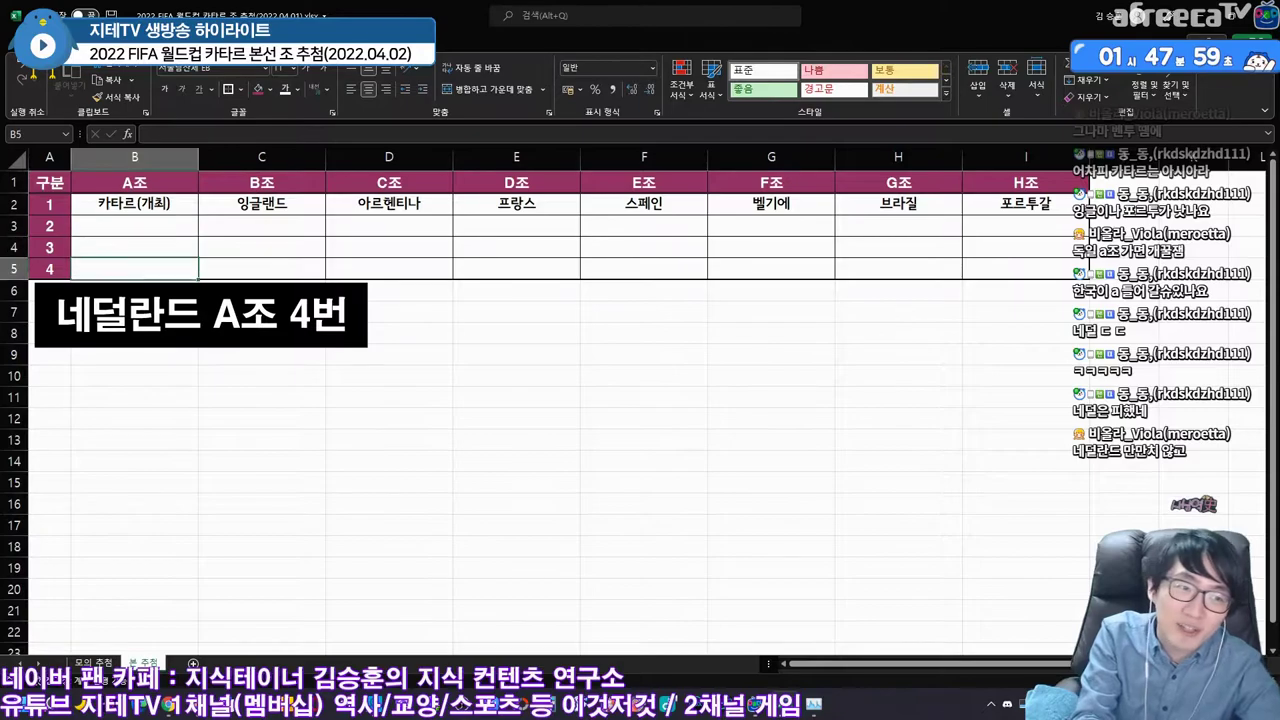
text(네덜란드)
click(134, 226)
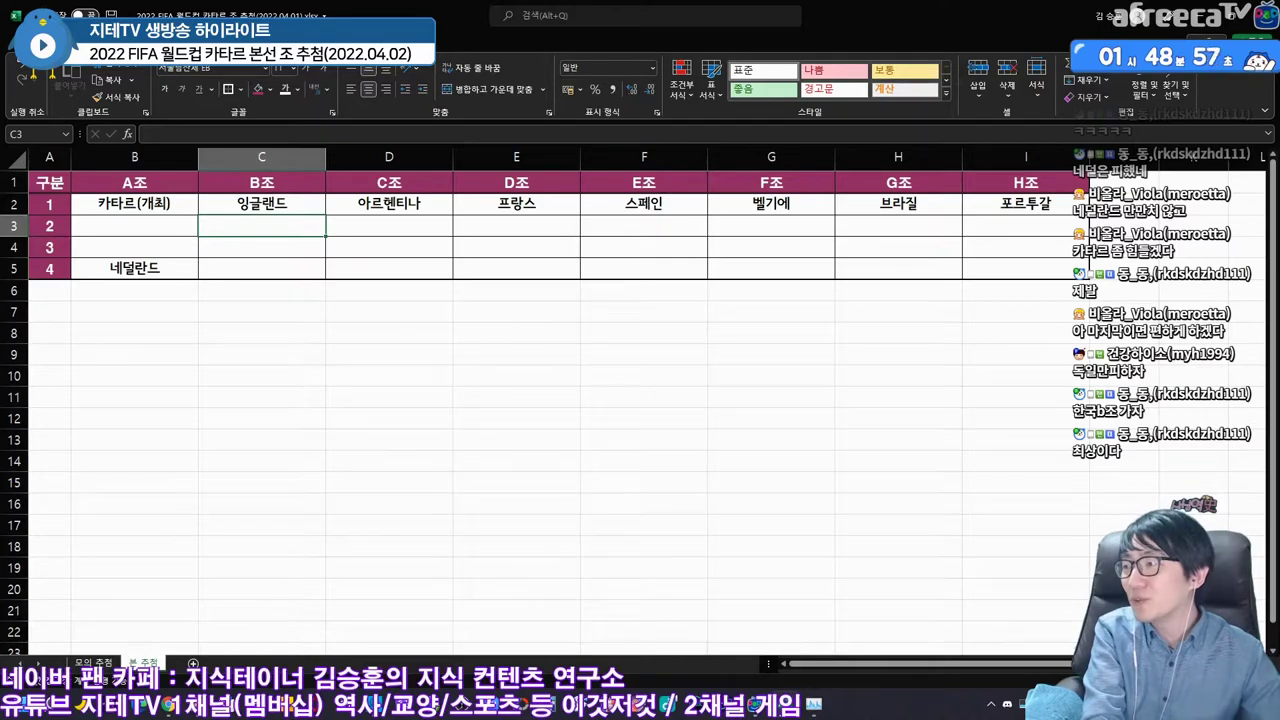
click(261, 247)
text(미구)
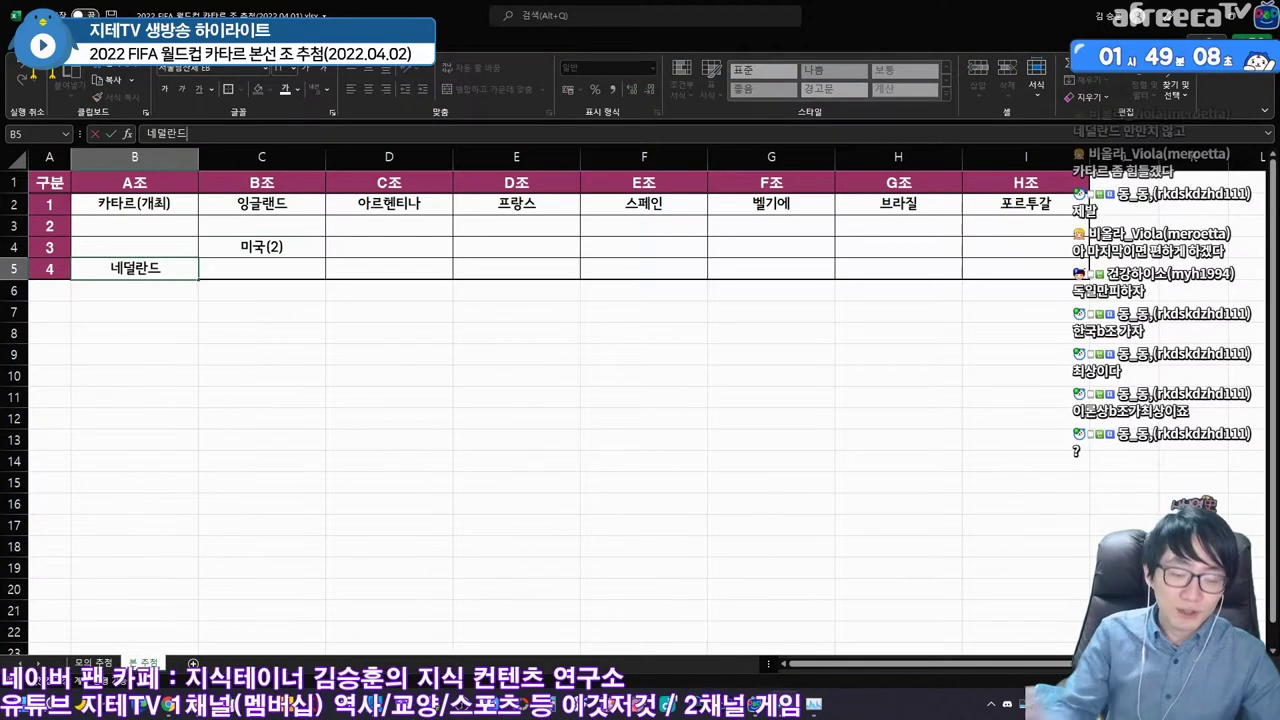
text(네덜란드(2))
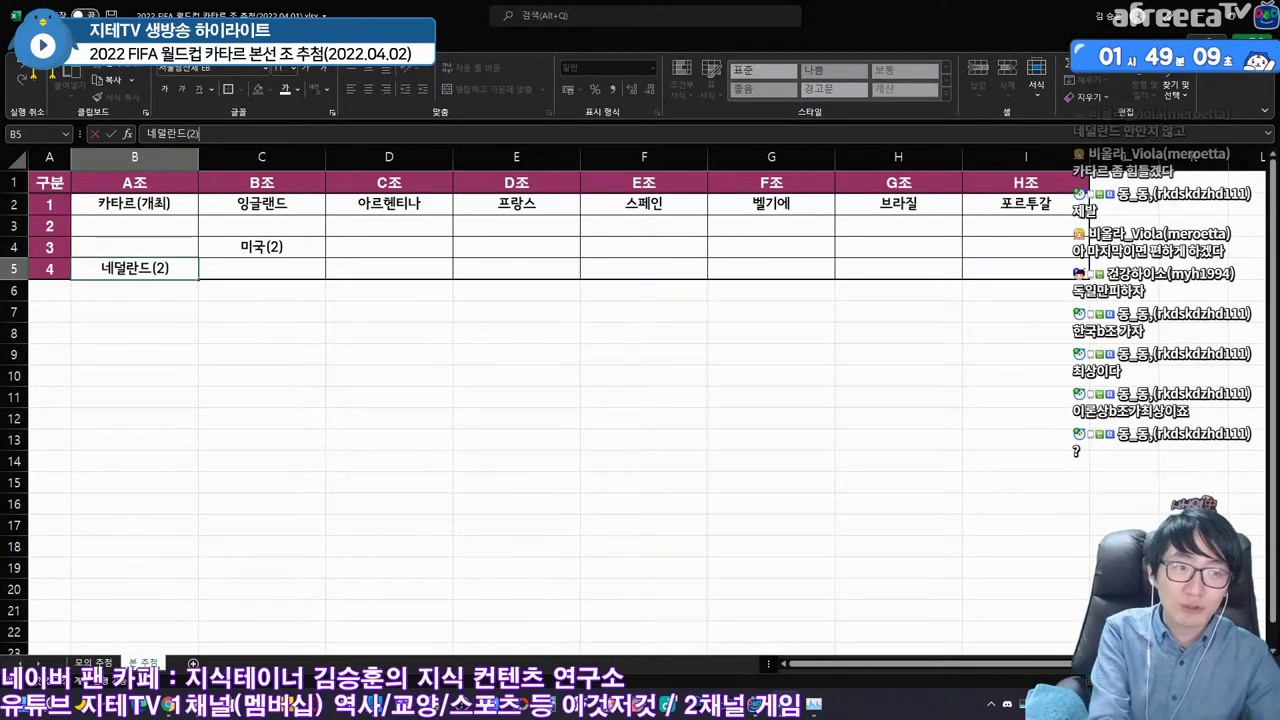
- Enter 멕시코(2) in position 3 of C조 and 덴마크(2) in position 3 of D조
click(389, 247)
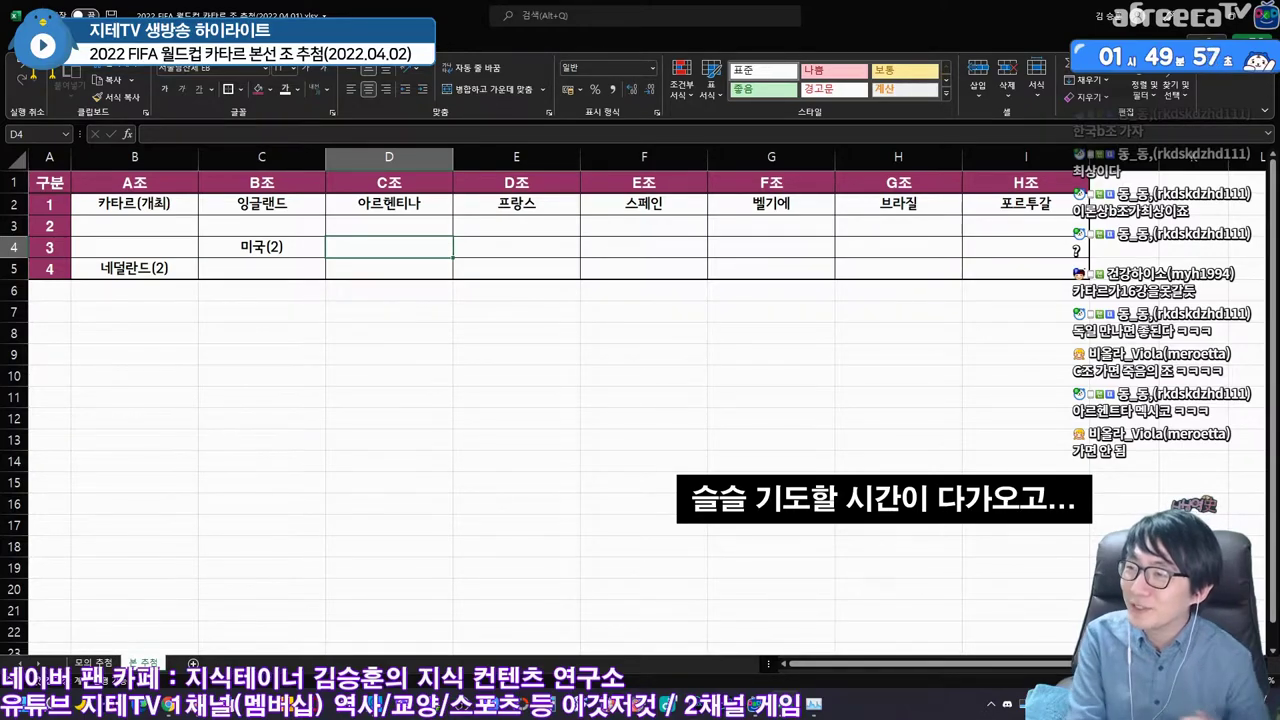
text(멕시코(2))
key(Tab)
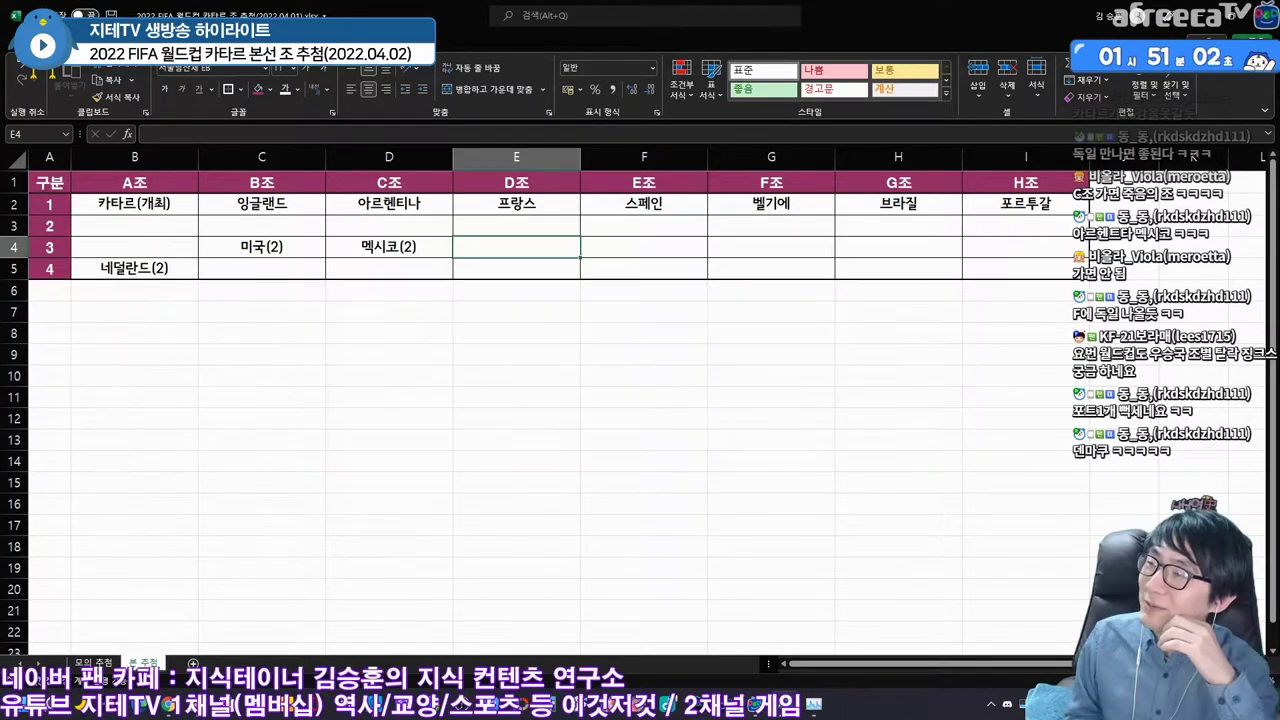
text(덴마크(2))
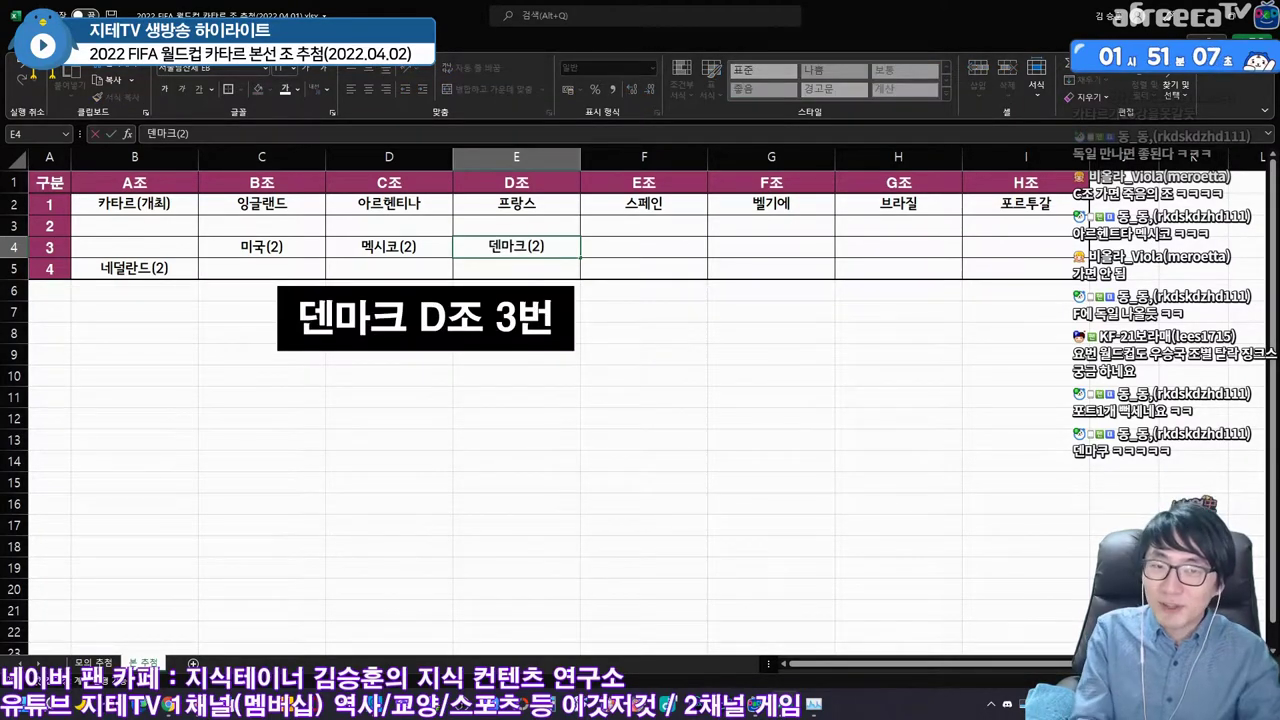
key(Tab)
key(Tab)
- Enter 독일(2), 스위스(2) and 우루과이(2) in position 3 of E조, G조 and H조, and 크로아티아(2) in position 4 of F조
click(643, 246)
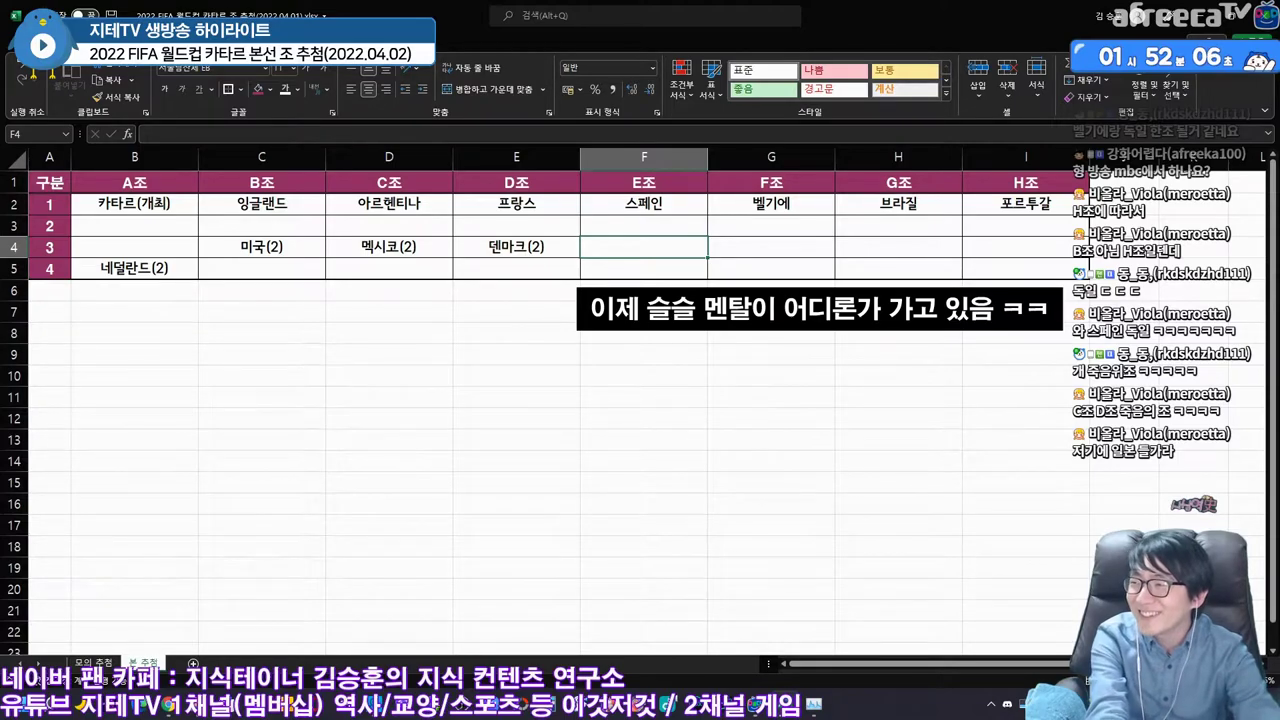
text(독일(2))
key(Tab)
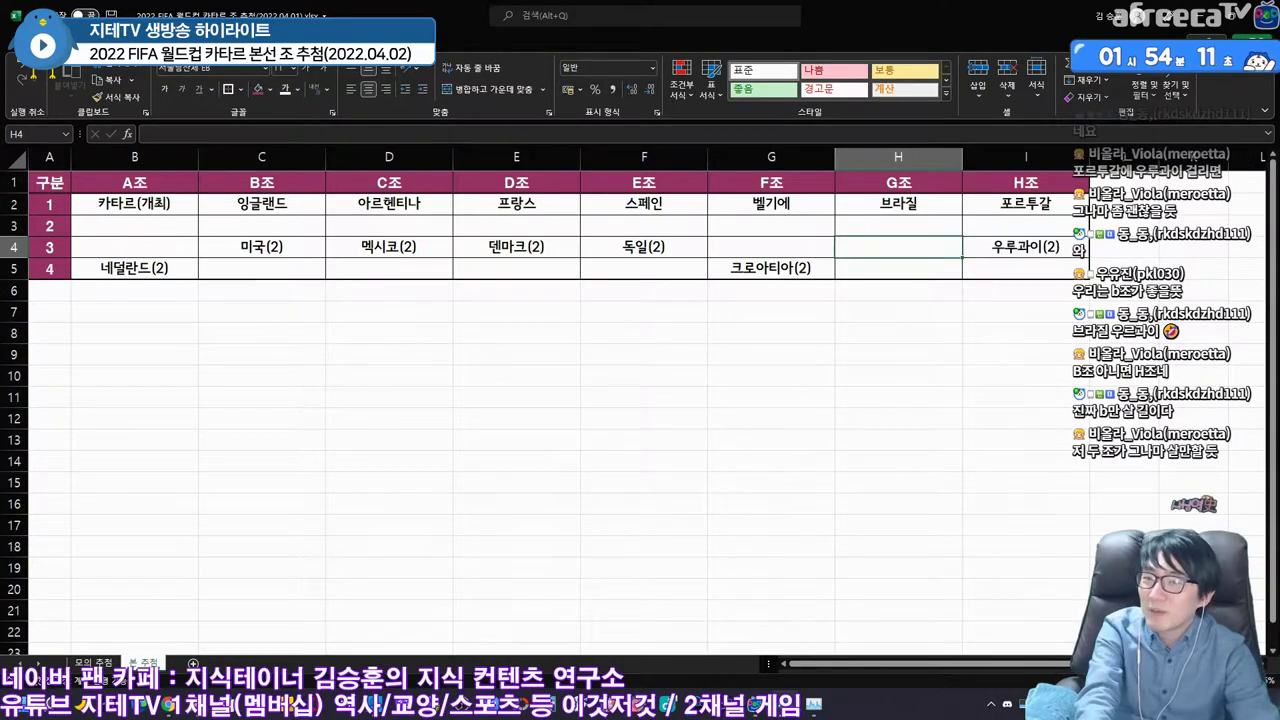
click(898, 246)
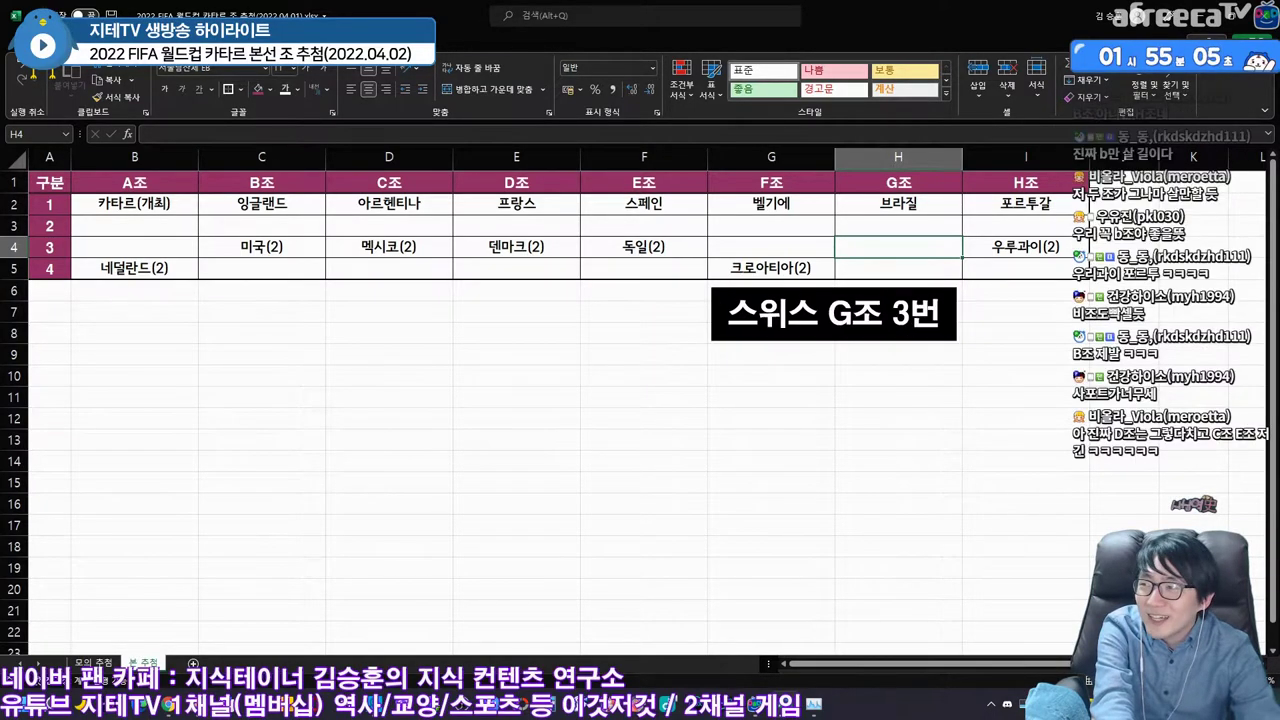
text(스위스(2))
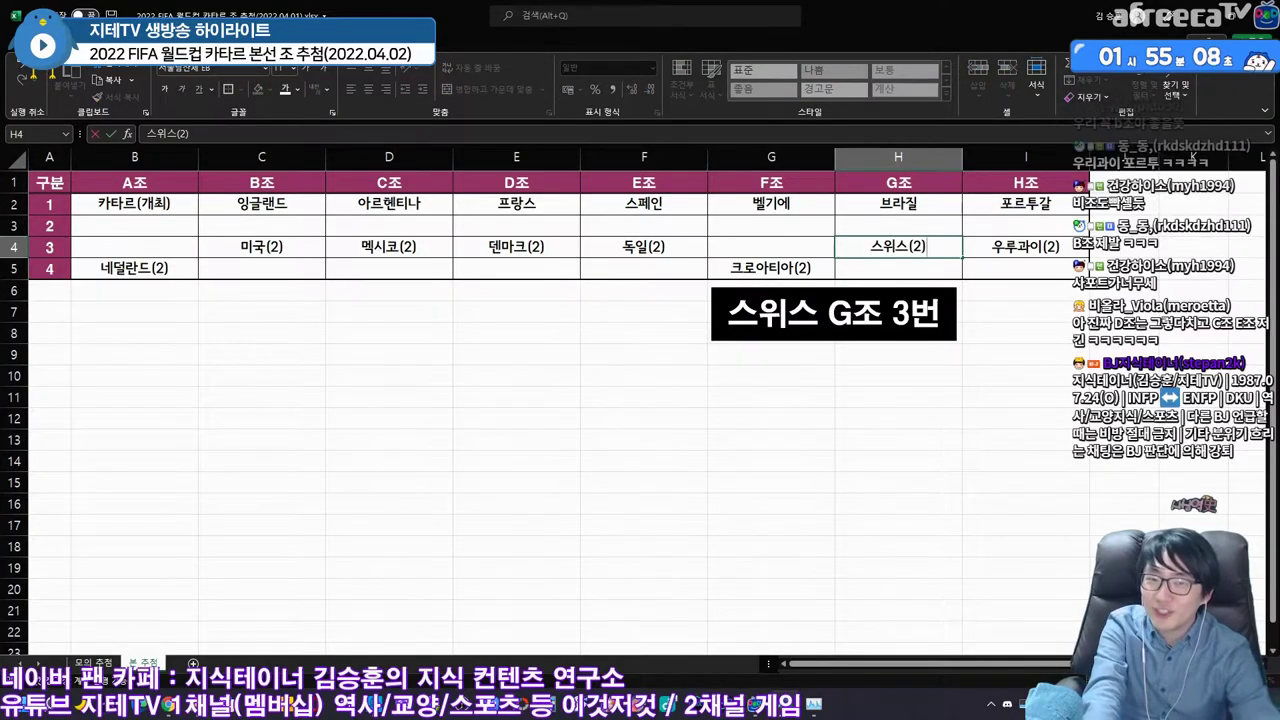
click(643, 246)
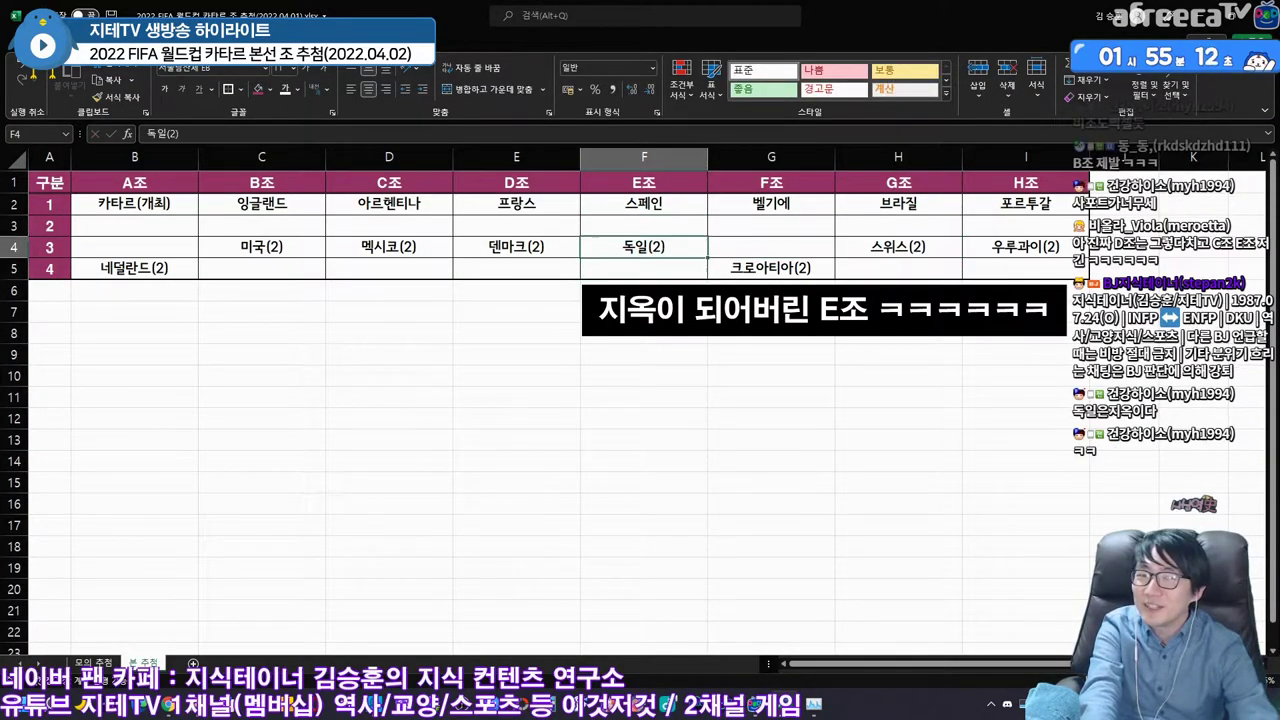
click(643, 203)
click(516, 225)
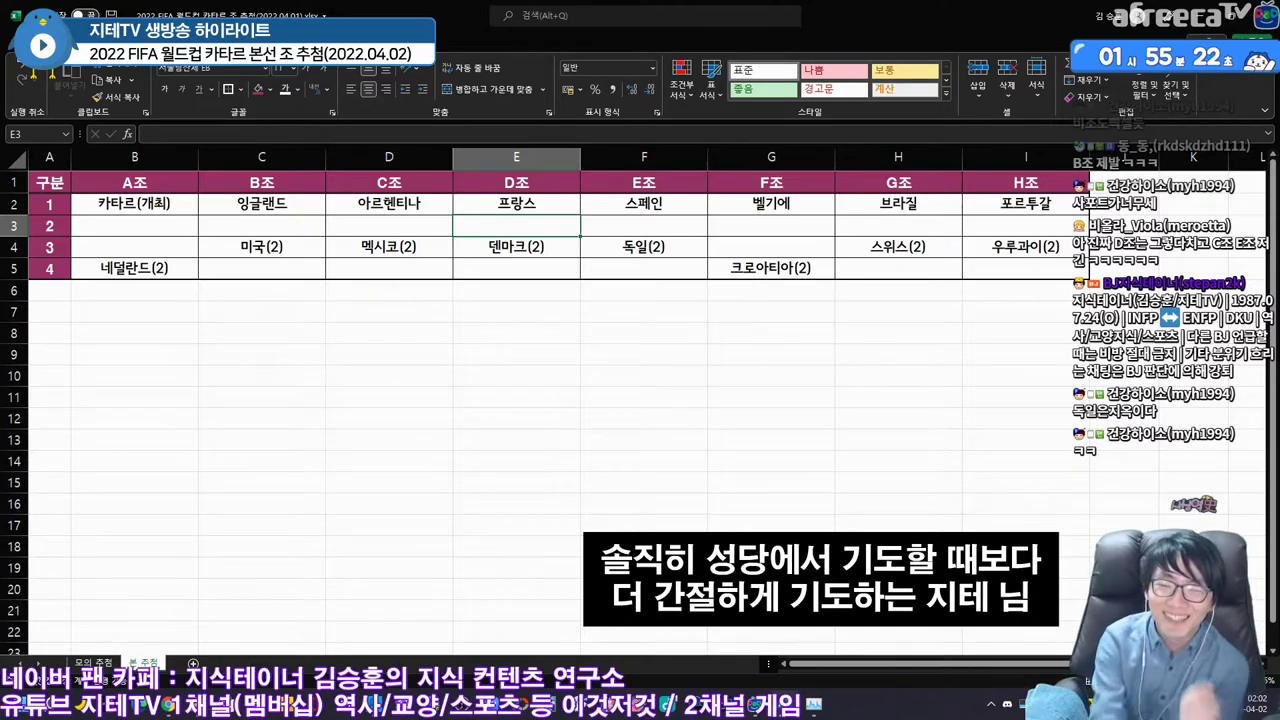
- Enter 이란(3) in position 2 of B조
key(Left)
key(Left)
key(Left)
key(Right)
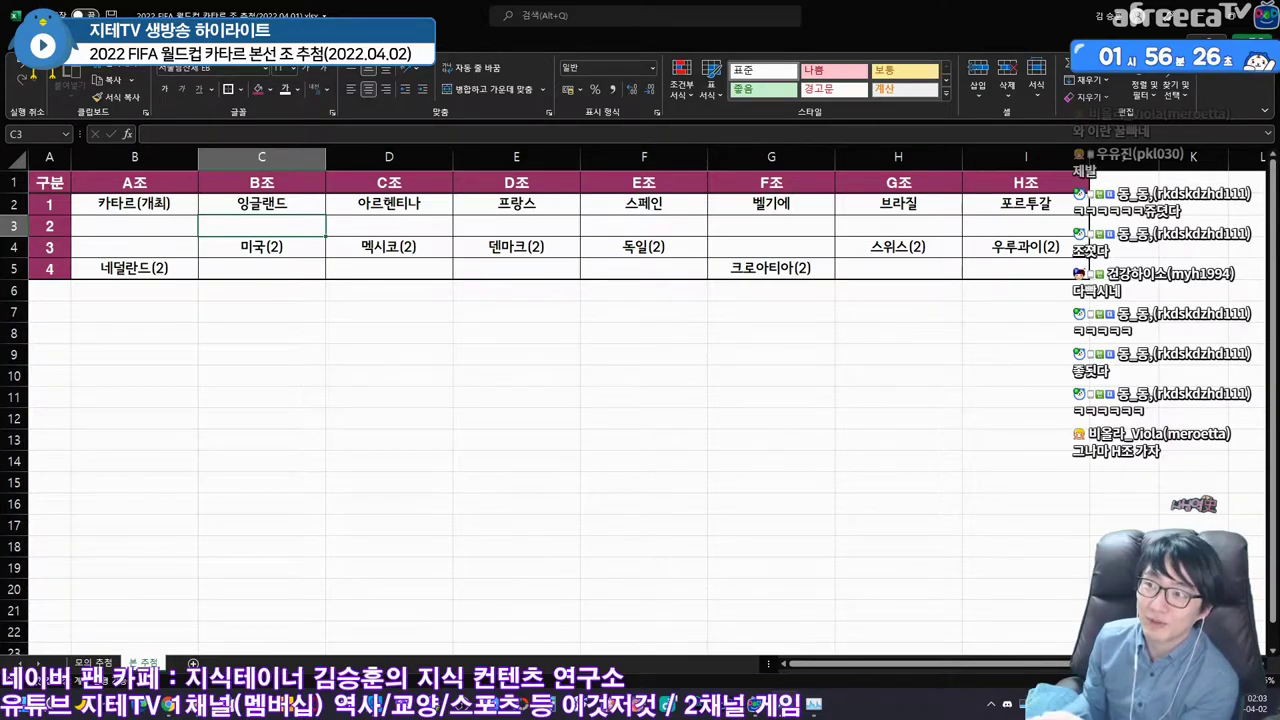
text(이라)
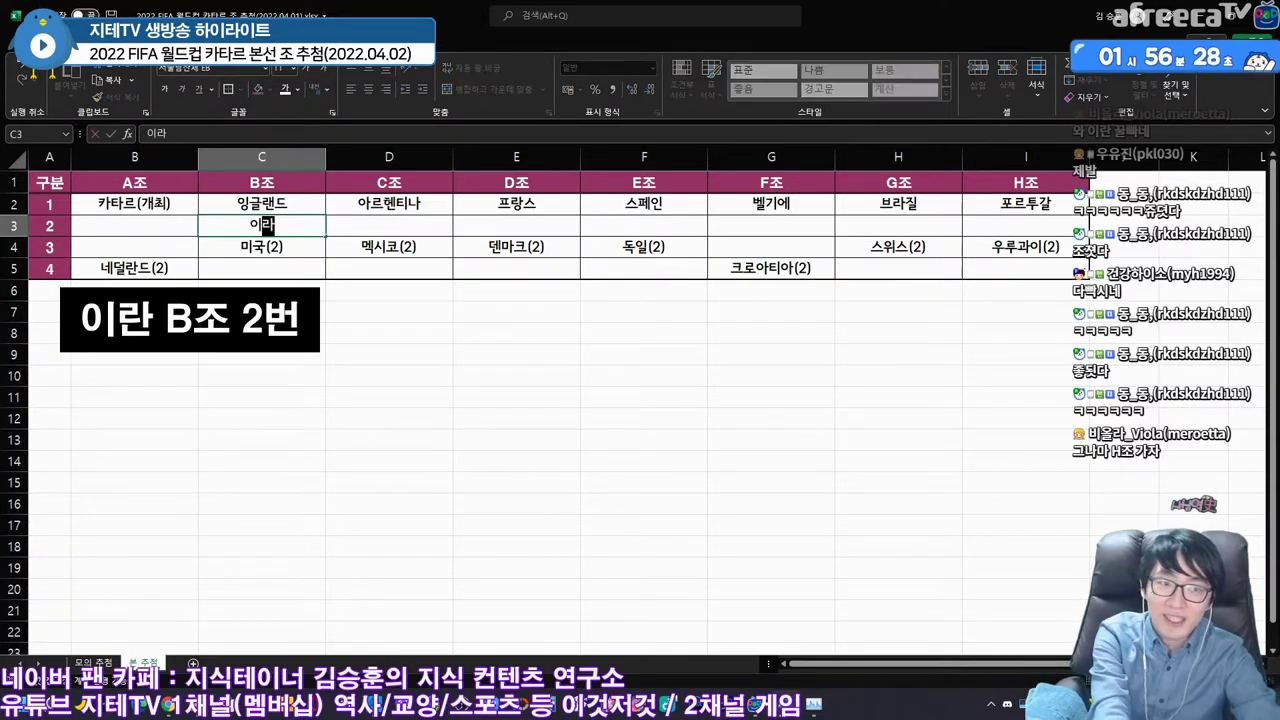
text(ㄴ(3))
key(ctrl+Return)
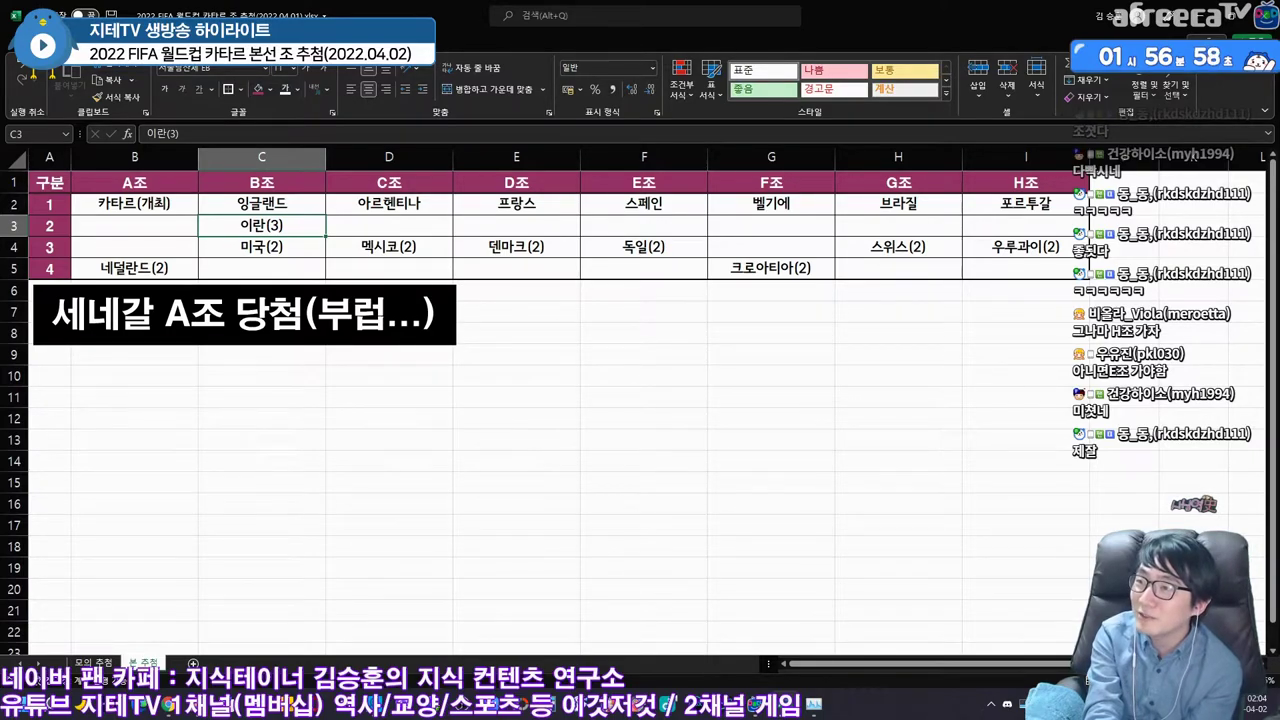
- Enter 세네갈(3) in position 3 of A조
click(134, 225)
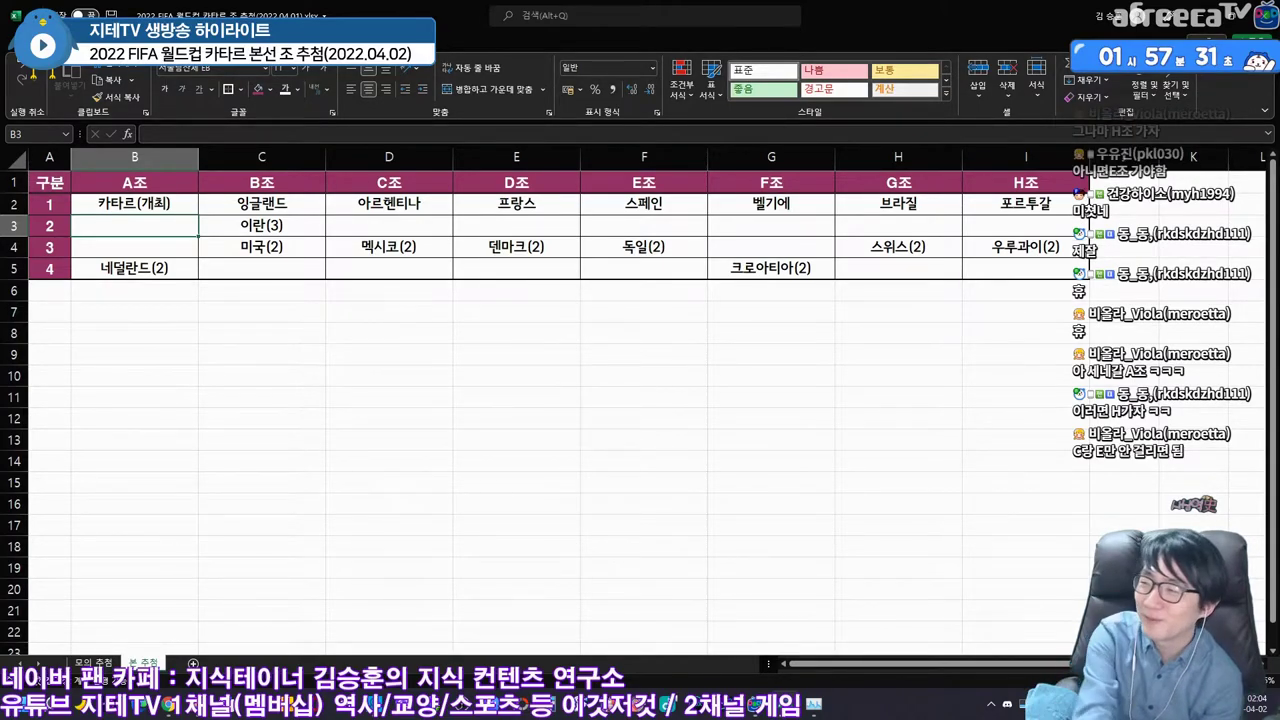
click(134, 246)
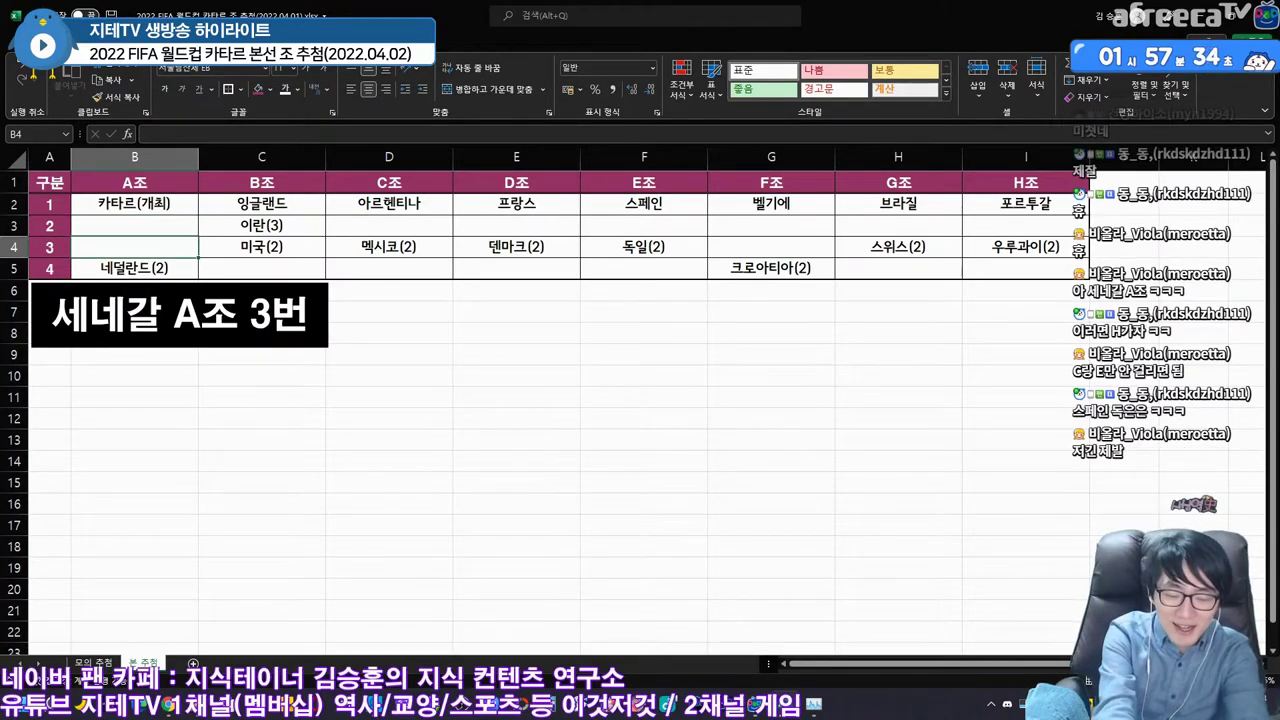
text(세네갈(3)
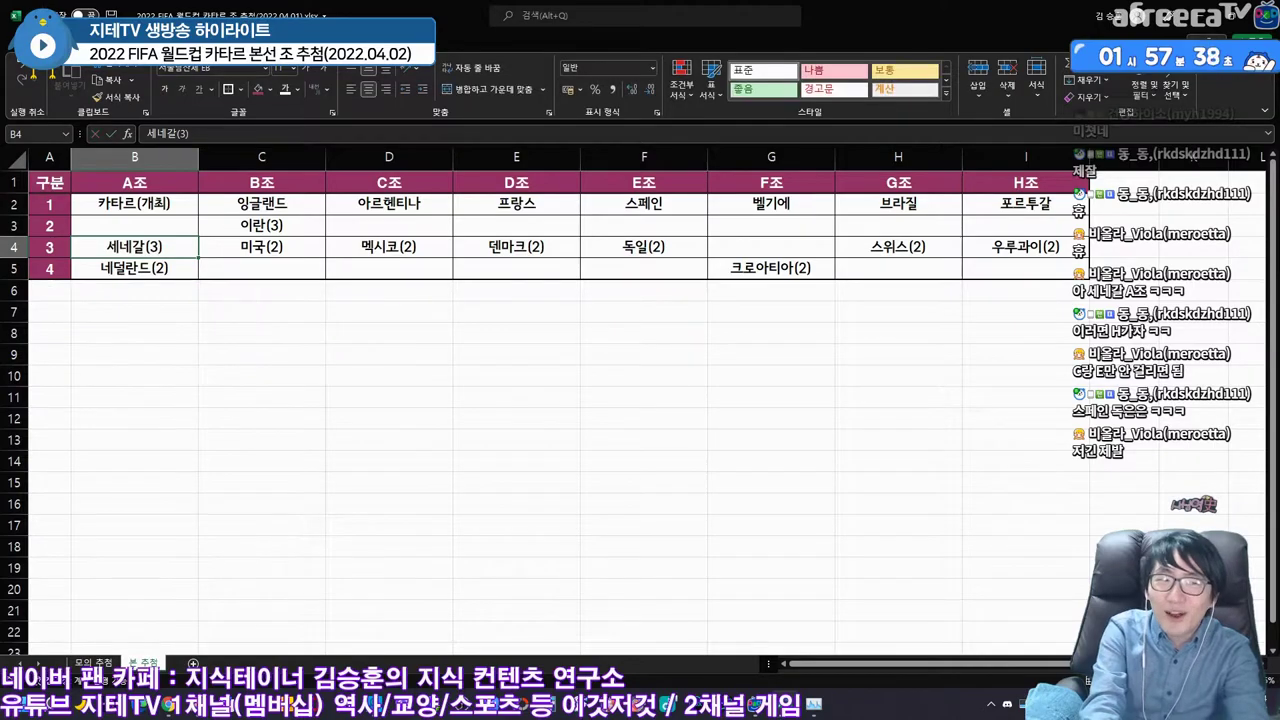
text())
click(134, 225)
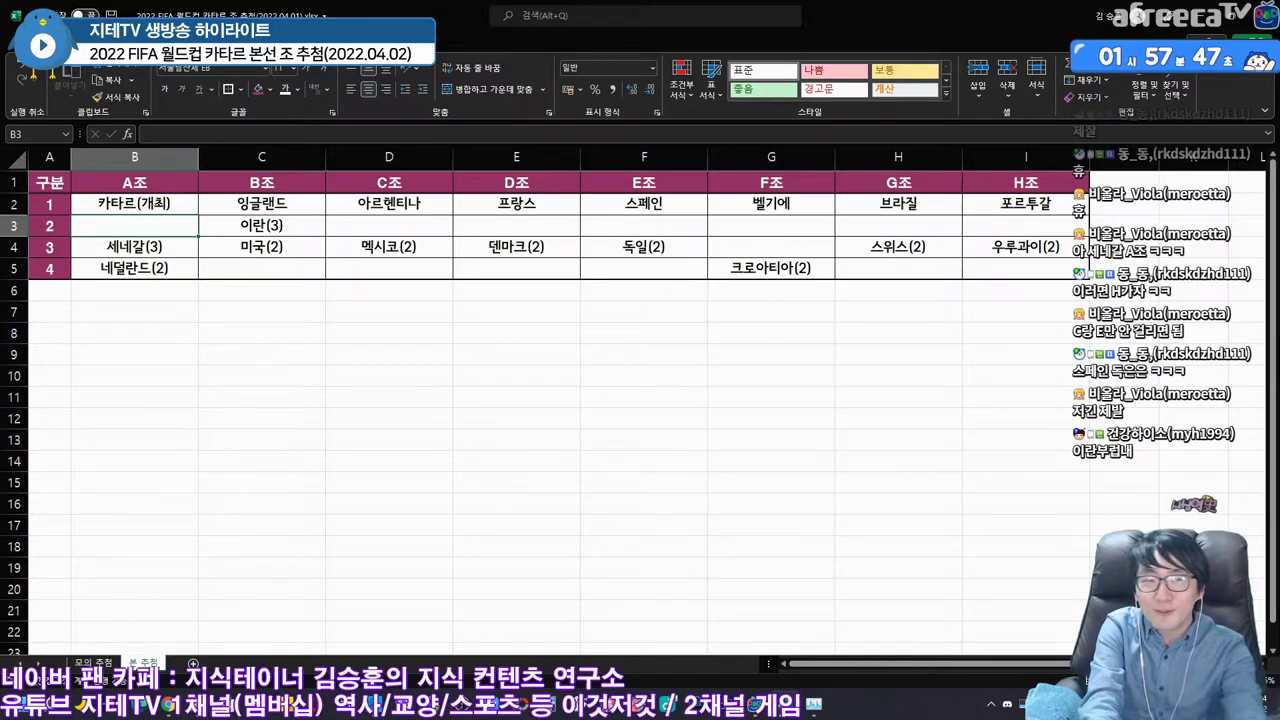
- Enter 폴란드(3) in position 4 of C조 and 세르비아(3) in position 2 of G조
click(389, 225)
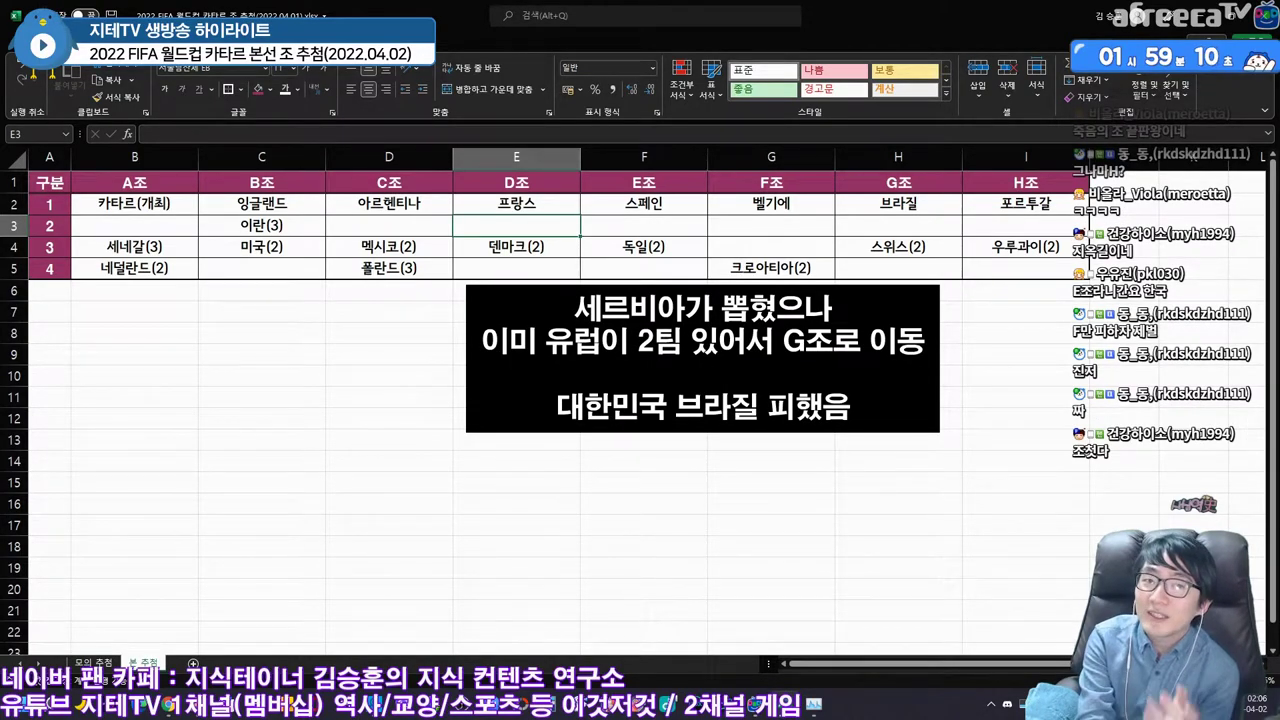
click(643, 225)
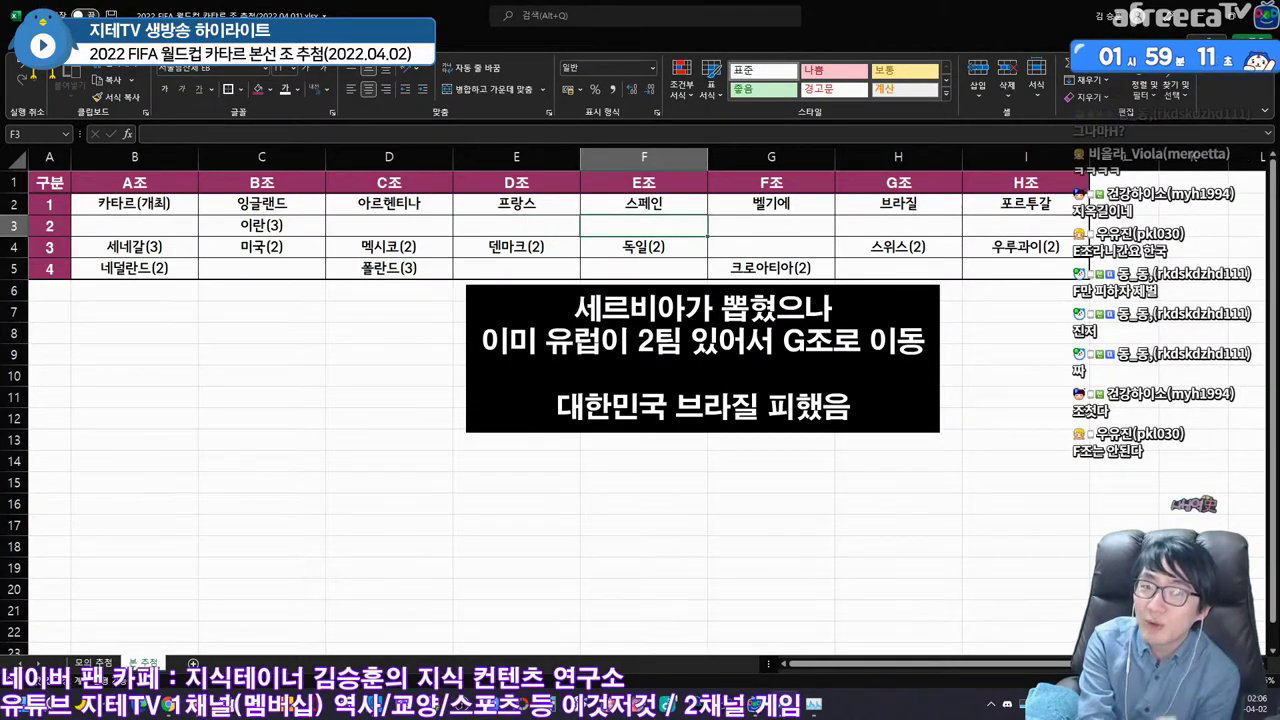
click(771, 225)
click(898, 225)
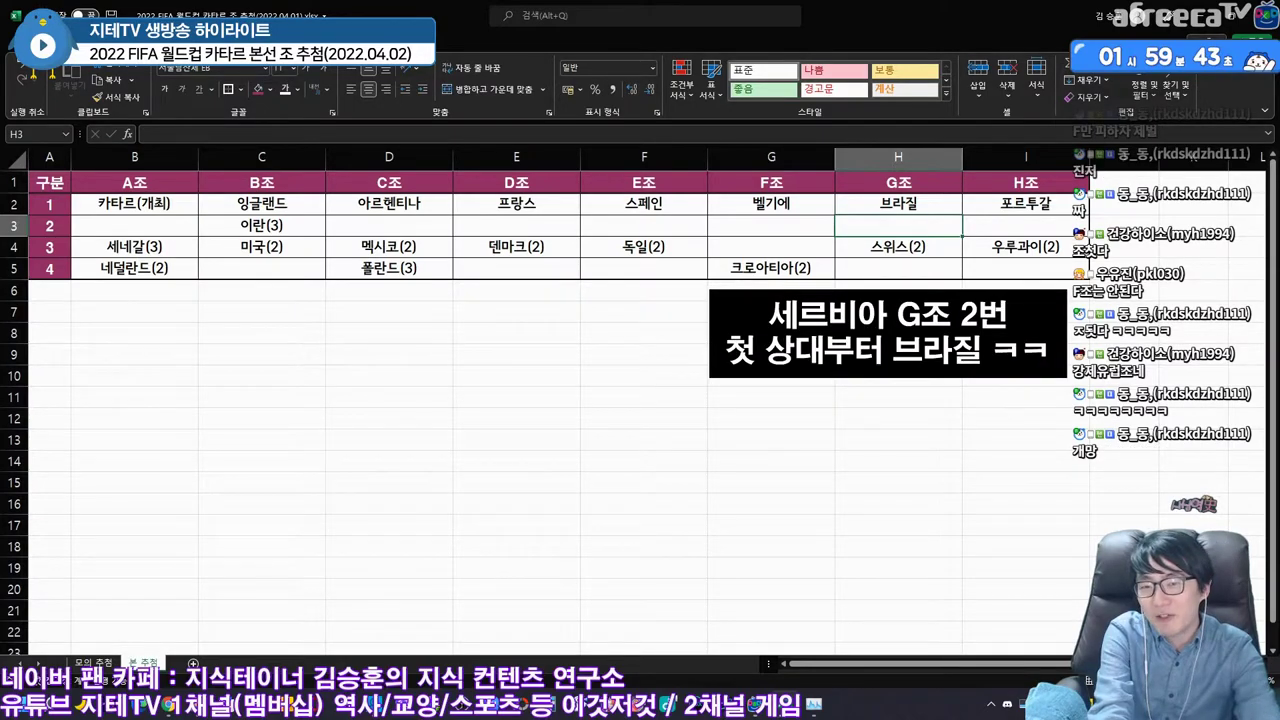
text(세르비아()
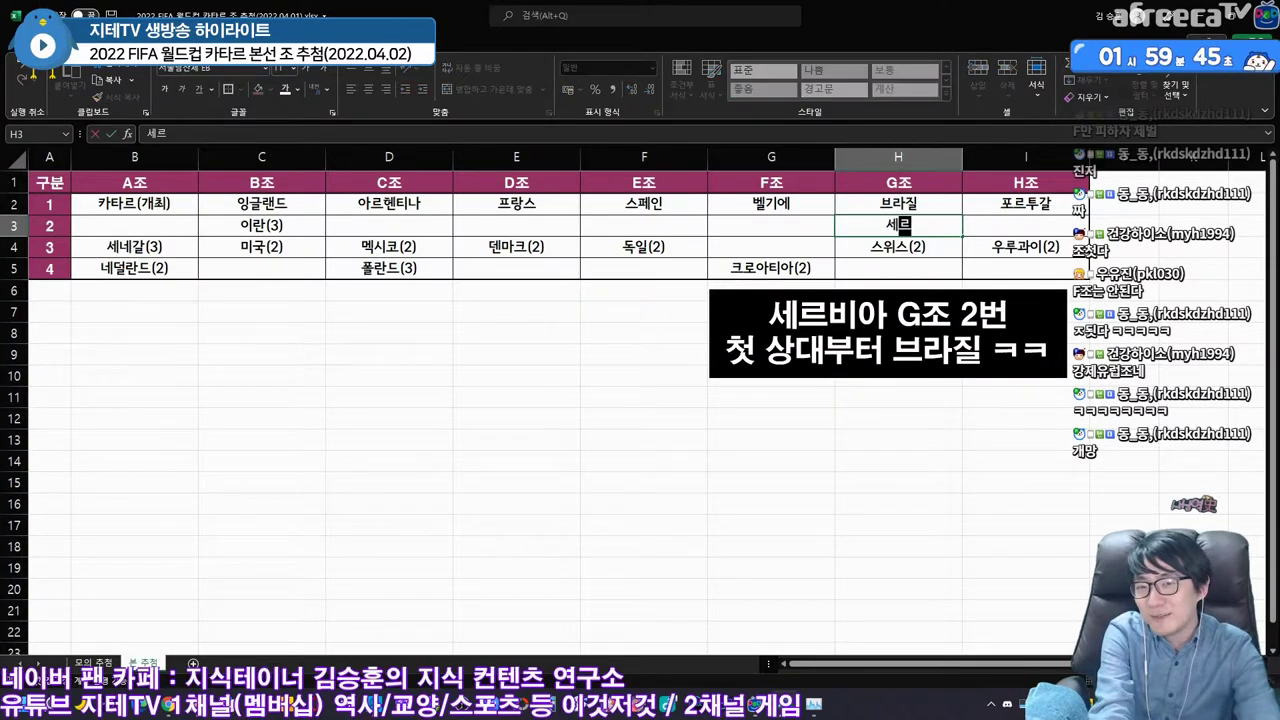
text(3))
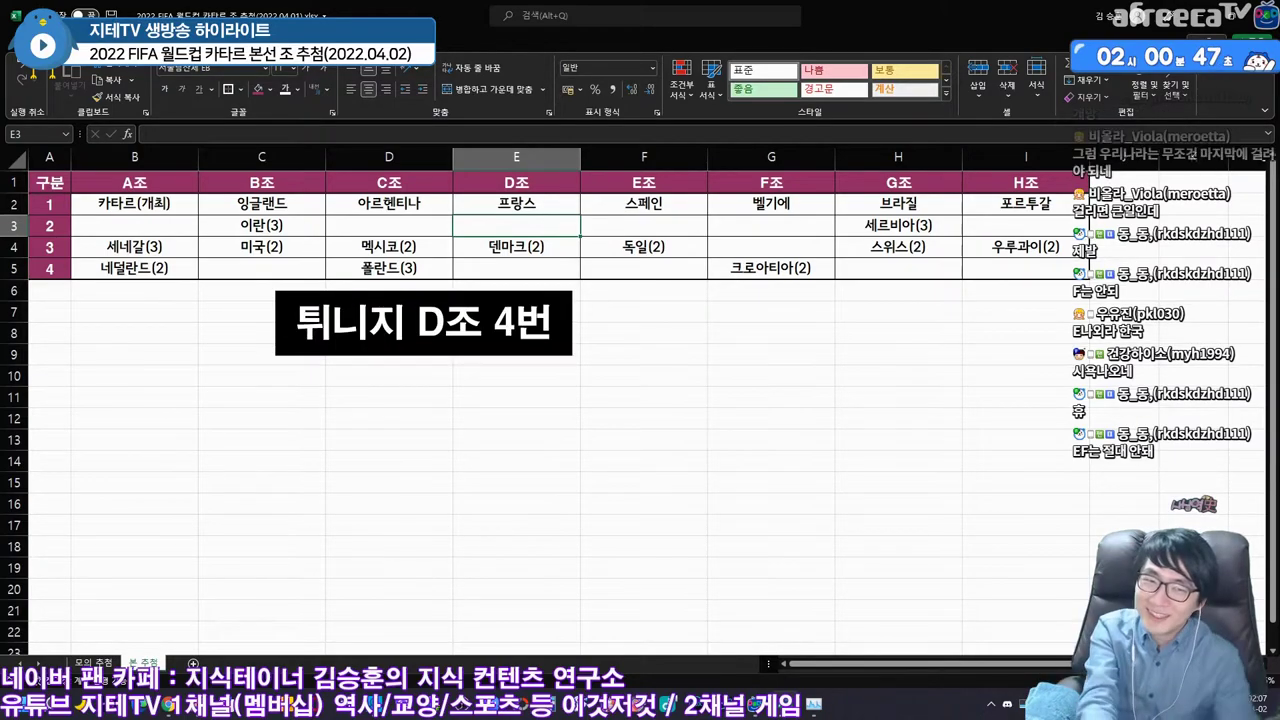
- Enter 튀니지(3) in position 4 of D조, 일본(3) in position 4 of E조 and 모로코(3) in position 3 of F조
click(516, 268)
text(튀니지(3))
key(Tab)
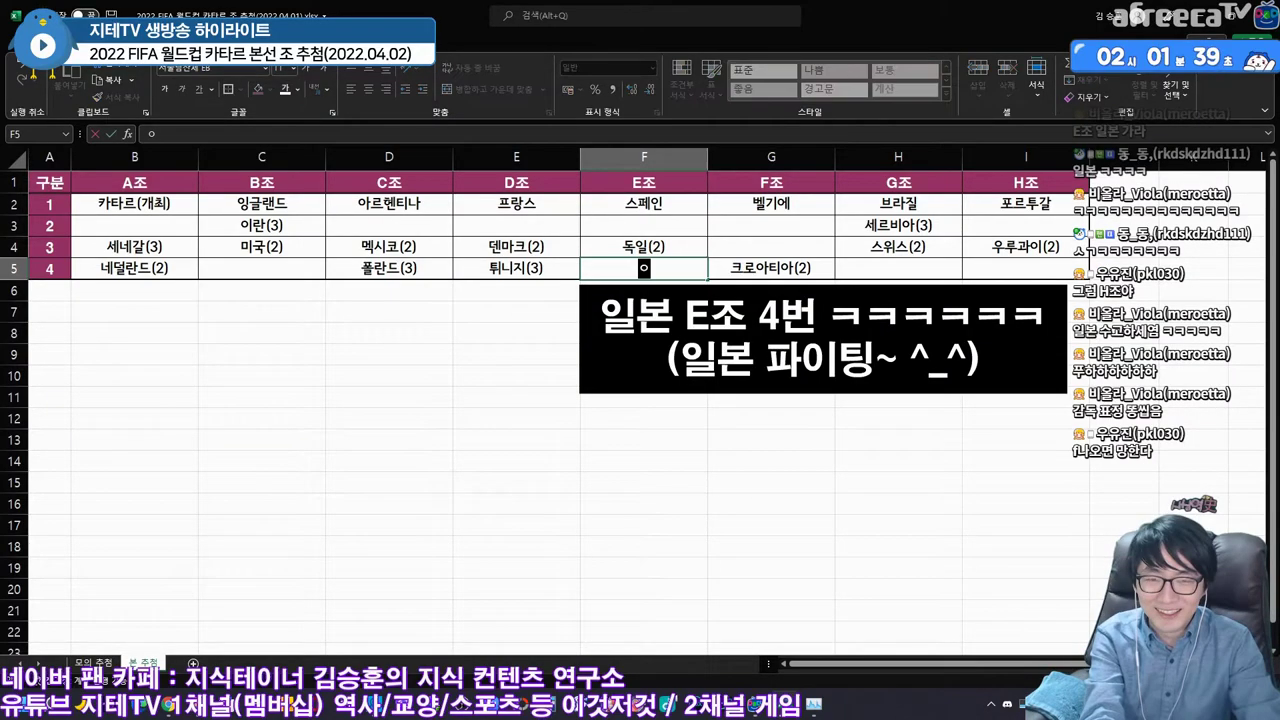
text(일본(3))
key(Tab)
key(Up)
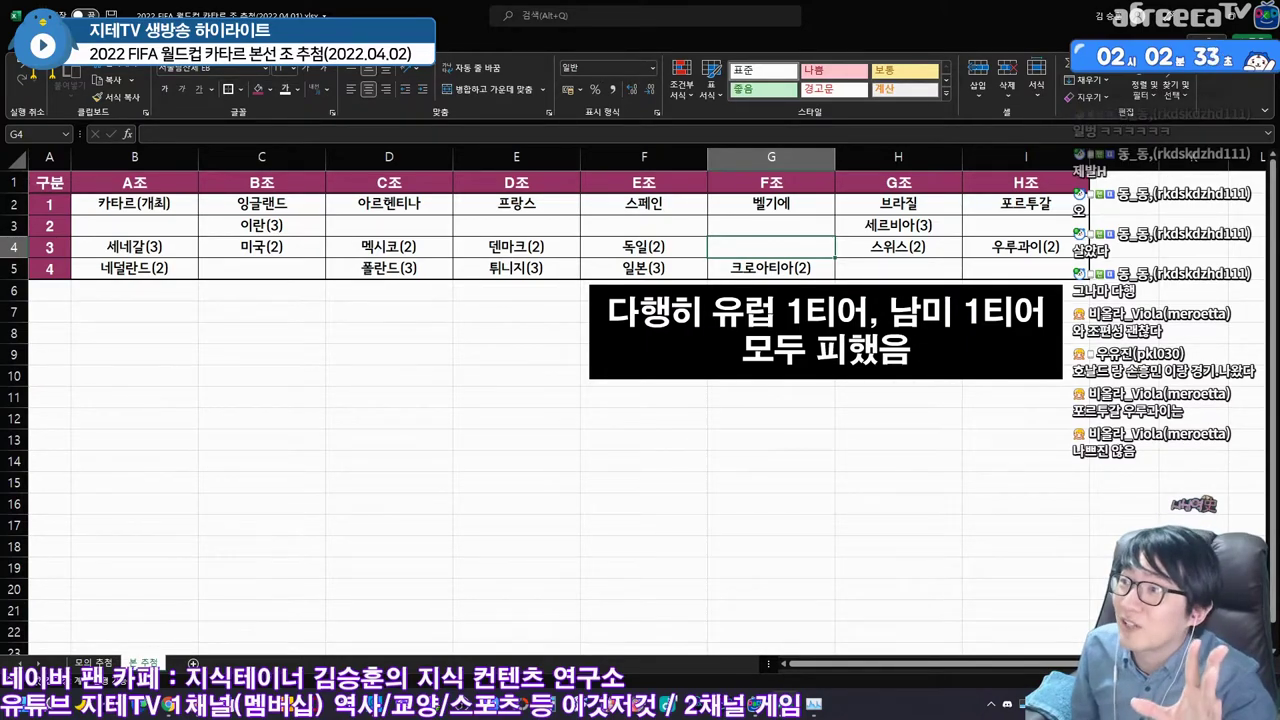
text(모로코(3))
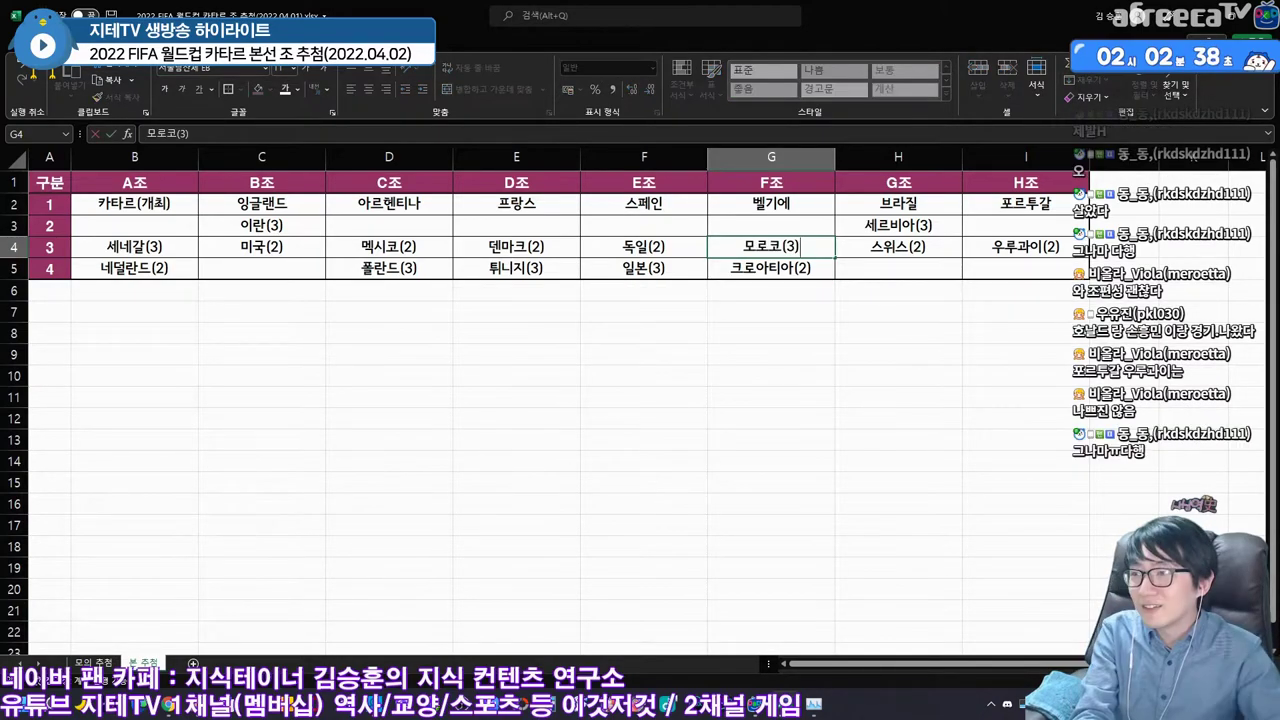
- Enter 대한민국(3) in position 4 of H조
click(1025, 225)
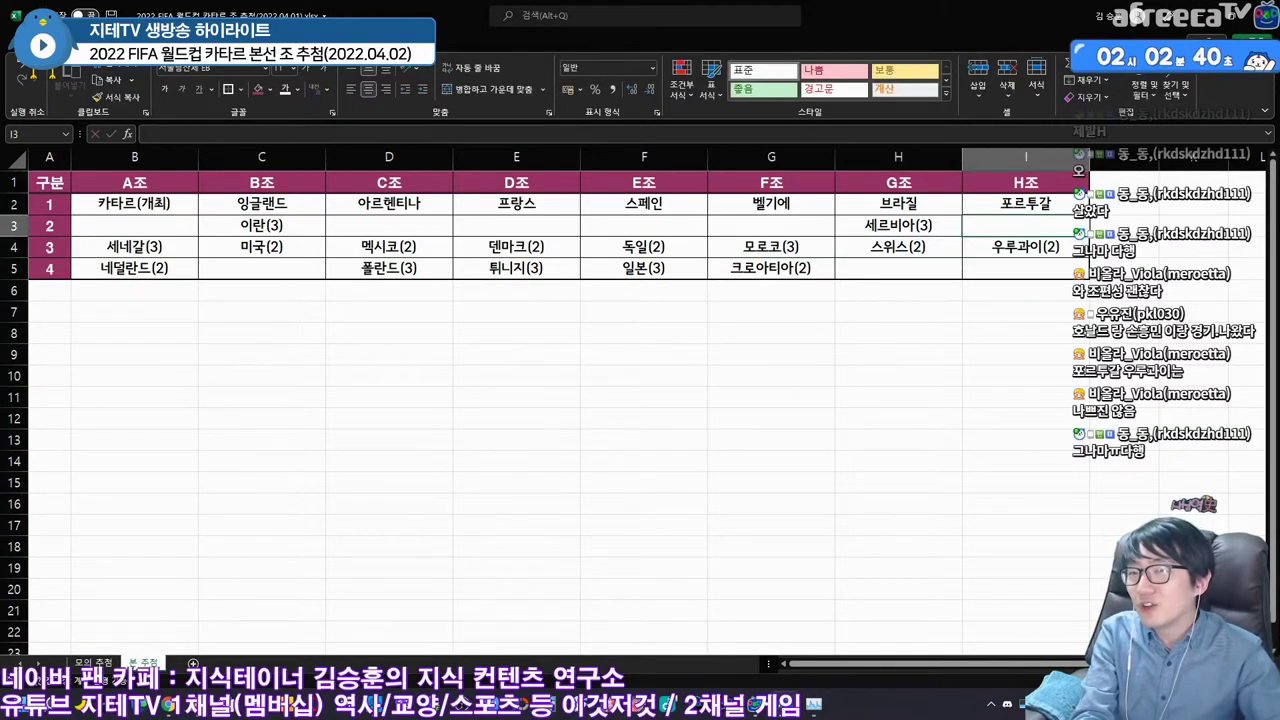
key(Down)
key(Down)
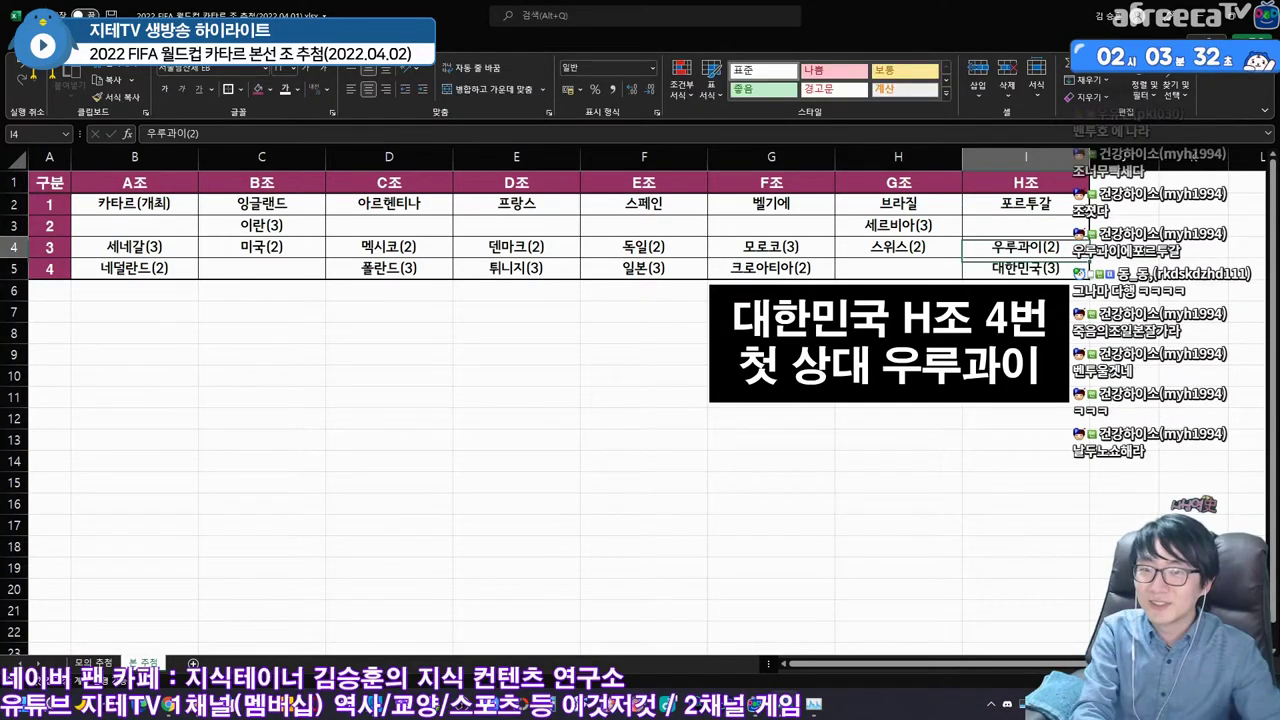
- Enter 아시아/남미 in position 2 of D조 and 에콰도르(4) in position 2 of A조
click(1025, 225)
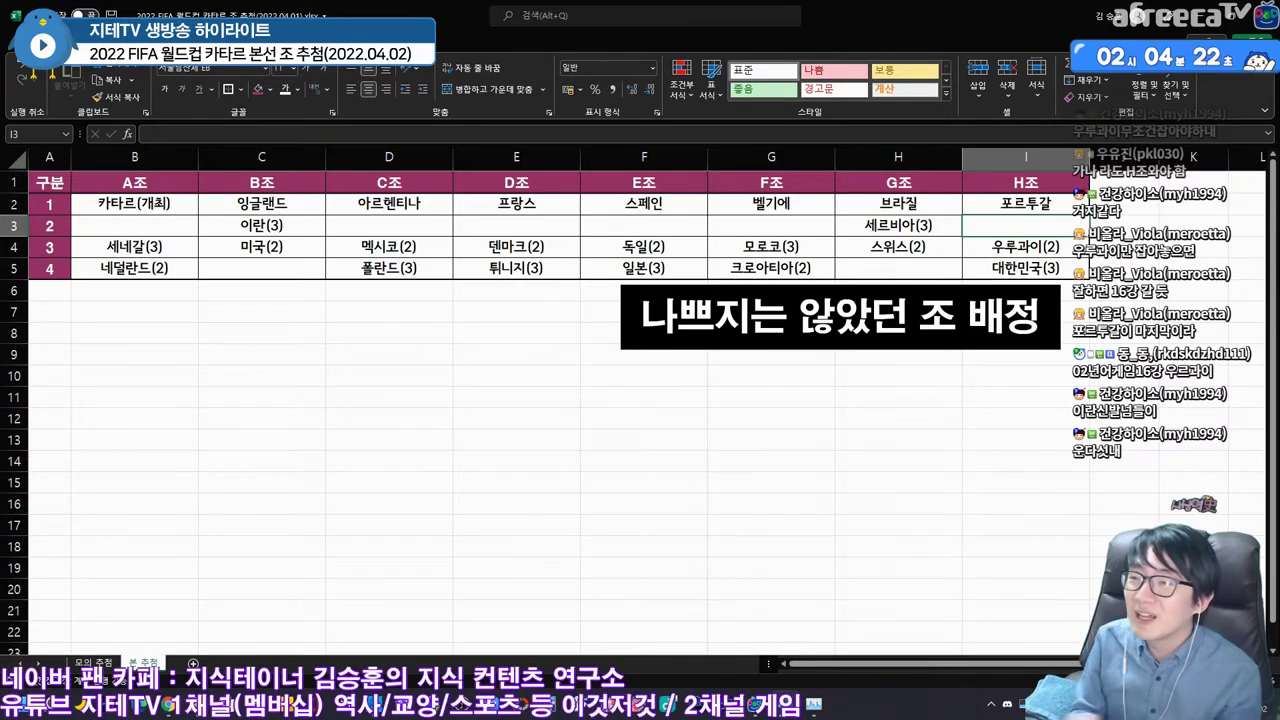
key(Left)
key(Left)
key(Left)
key(Left)
key(Left)
key(Left)
key(Left)
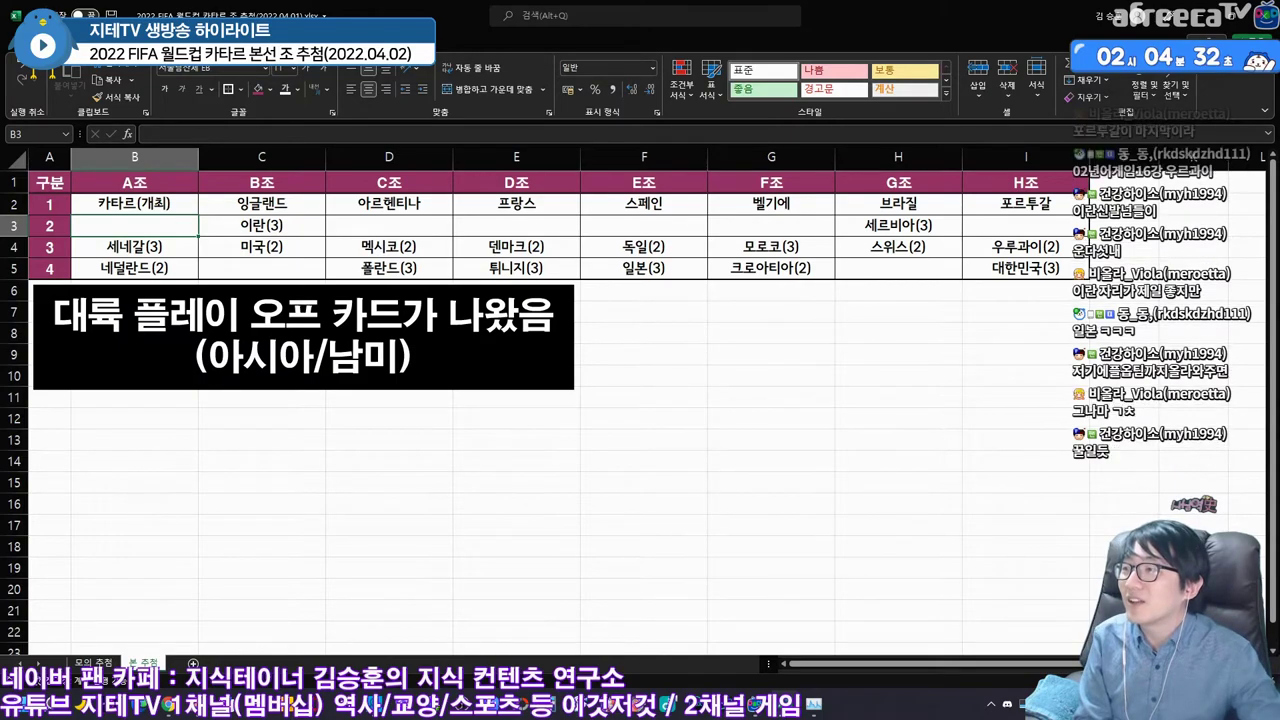
key(F2)
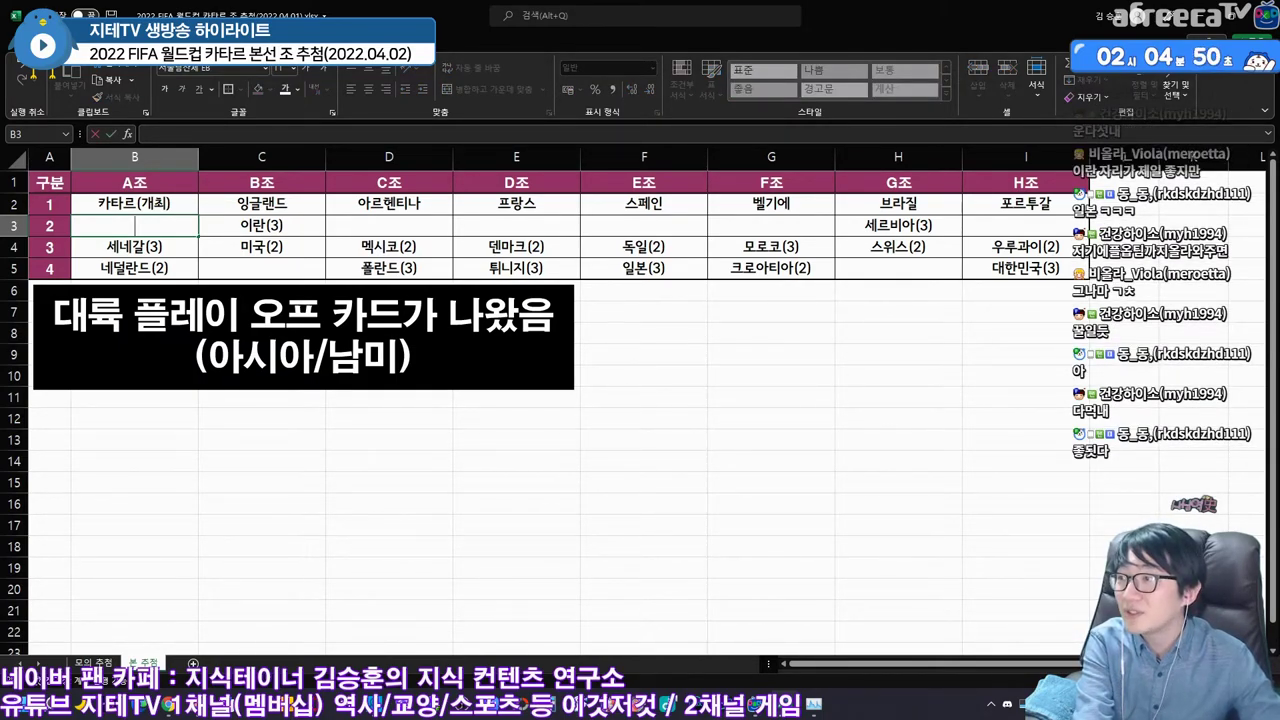
click(516, 225)
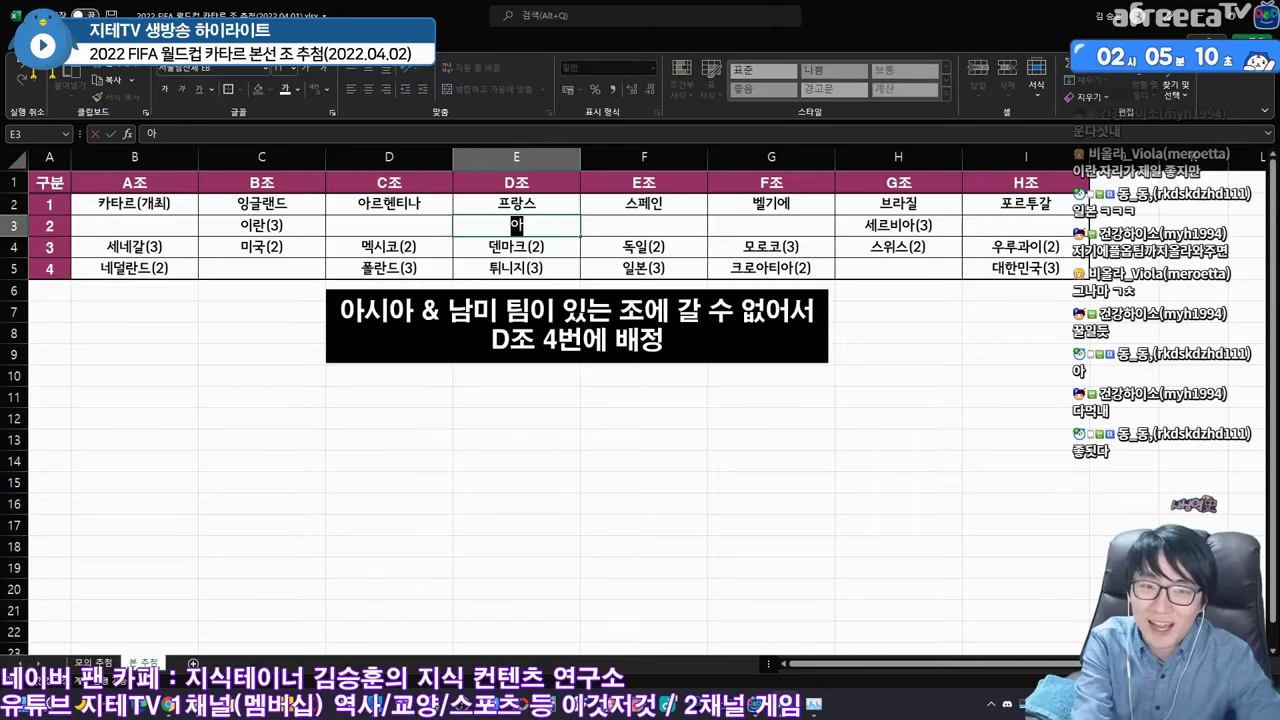
text(아시아/남미)
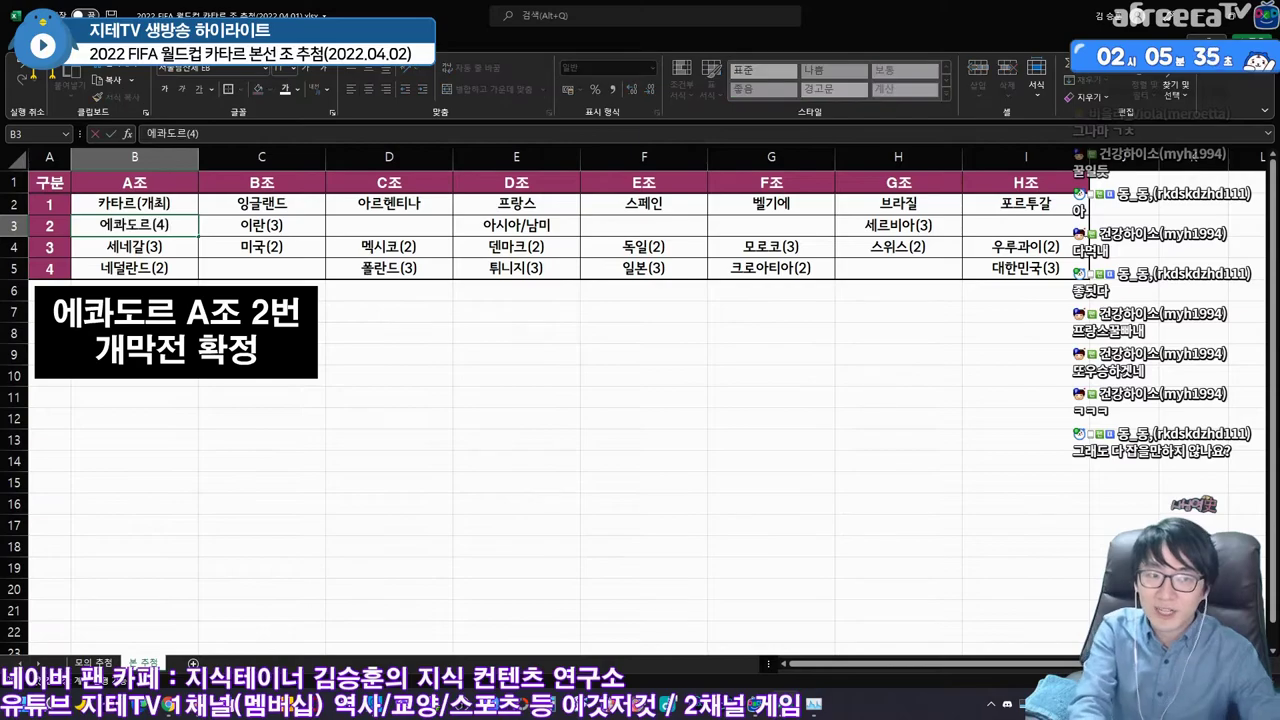
- Enter 사우디아라비아(4) in position 2 of C조
key(Left)
key(Down)
key(Left)
key(Left)
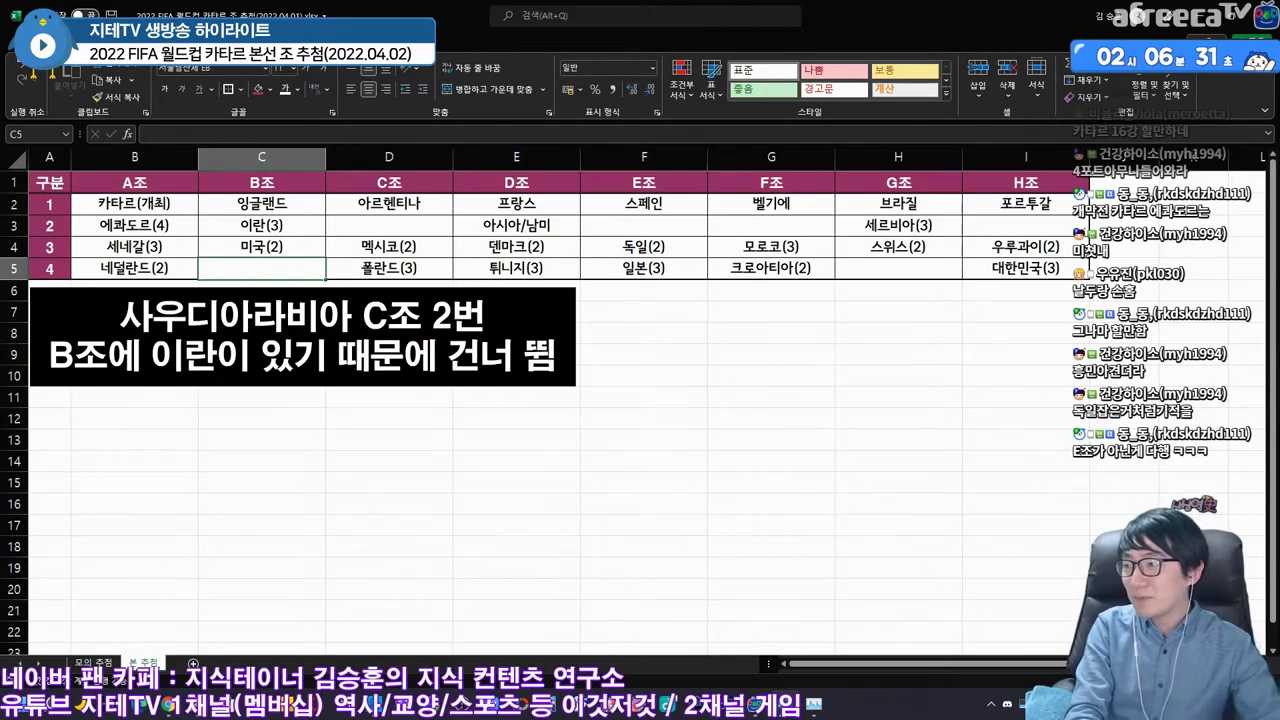
key(Right)
key(Up)
key(Up)
text(사우디아라비아(4))
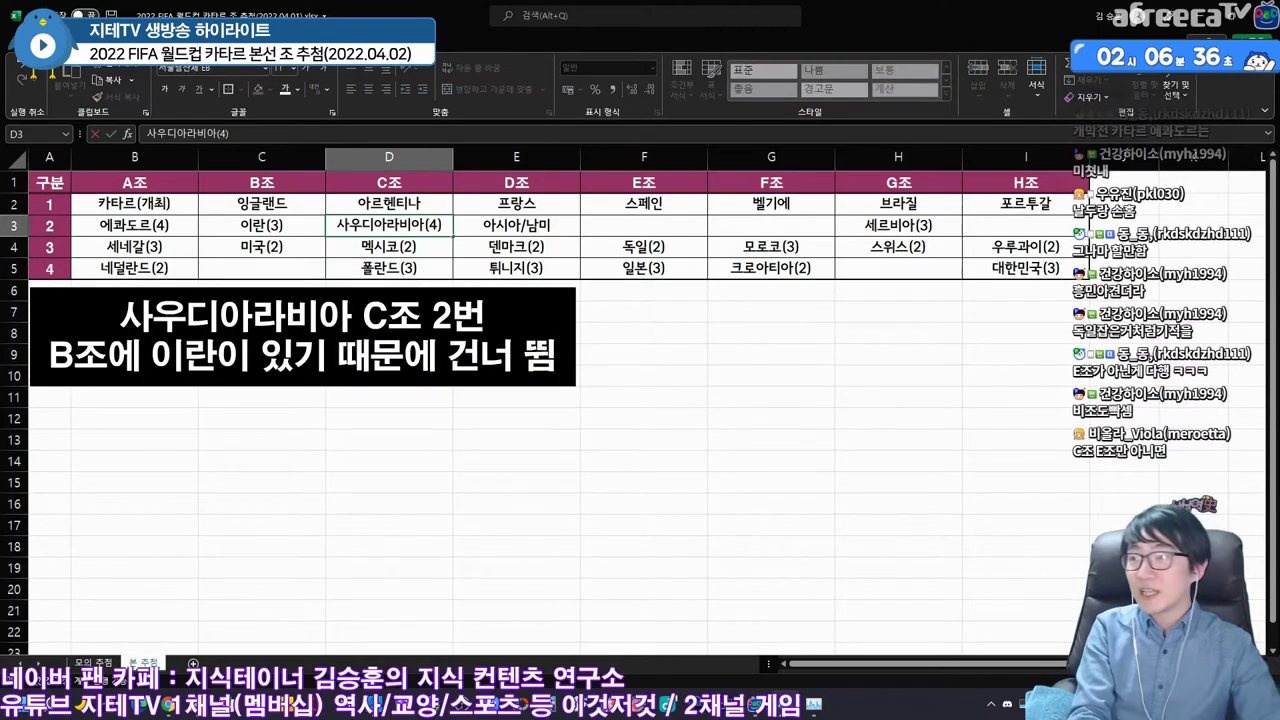
key(Return)
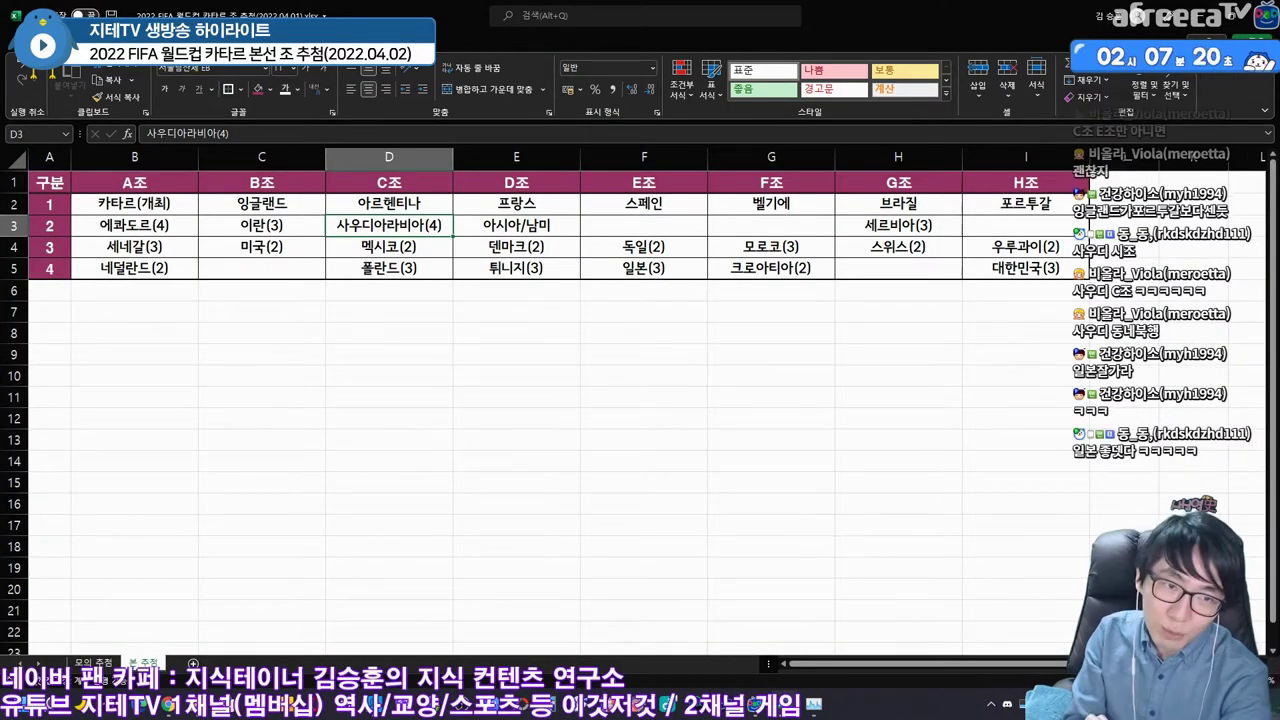
- Enter 북중미/오세아니아 in position 2 of E조
key(Down)
key(Left)
key(Down)
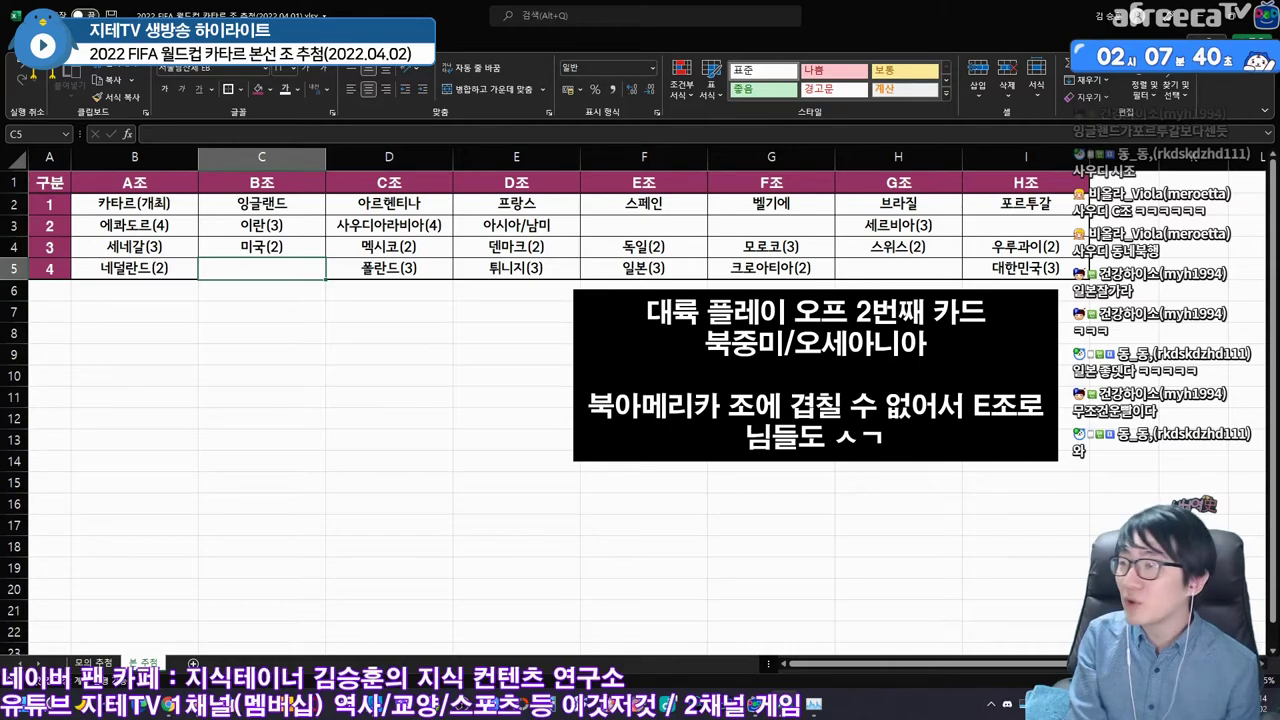
click(643, 225)
text(북중미/ㅇ)
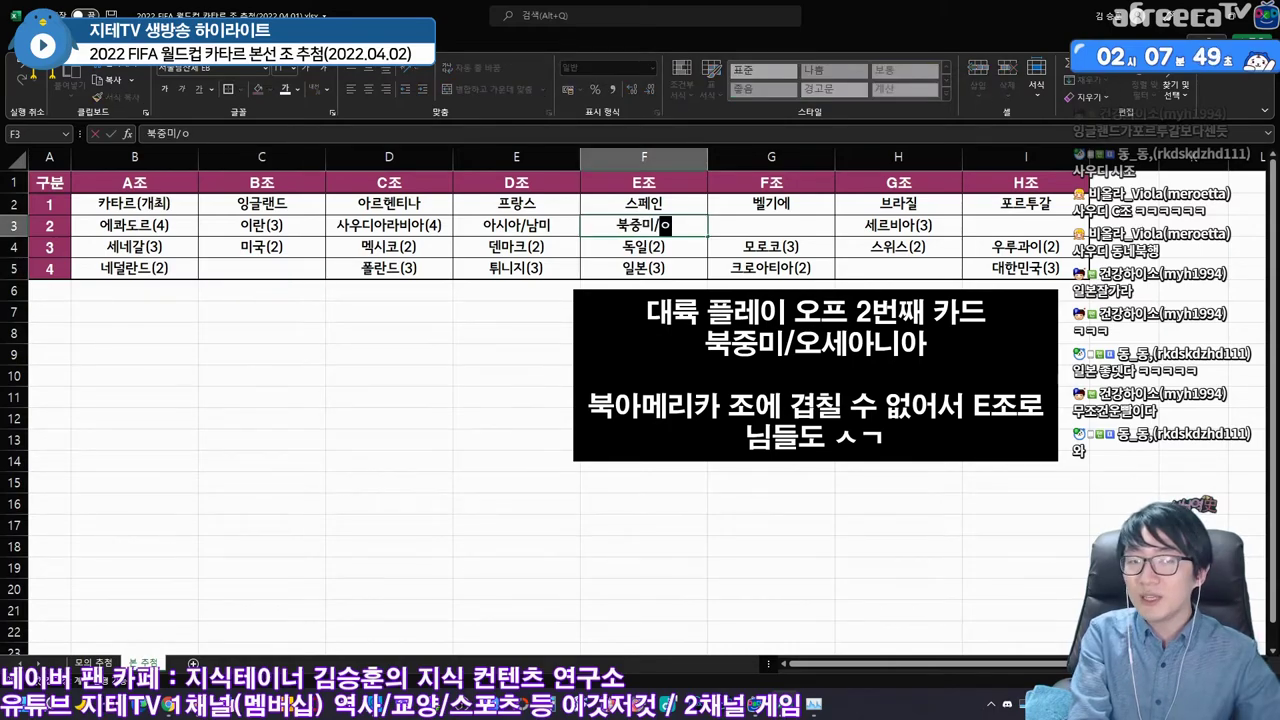
text(오세아니아)
key(ctrl+Return)
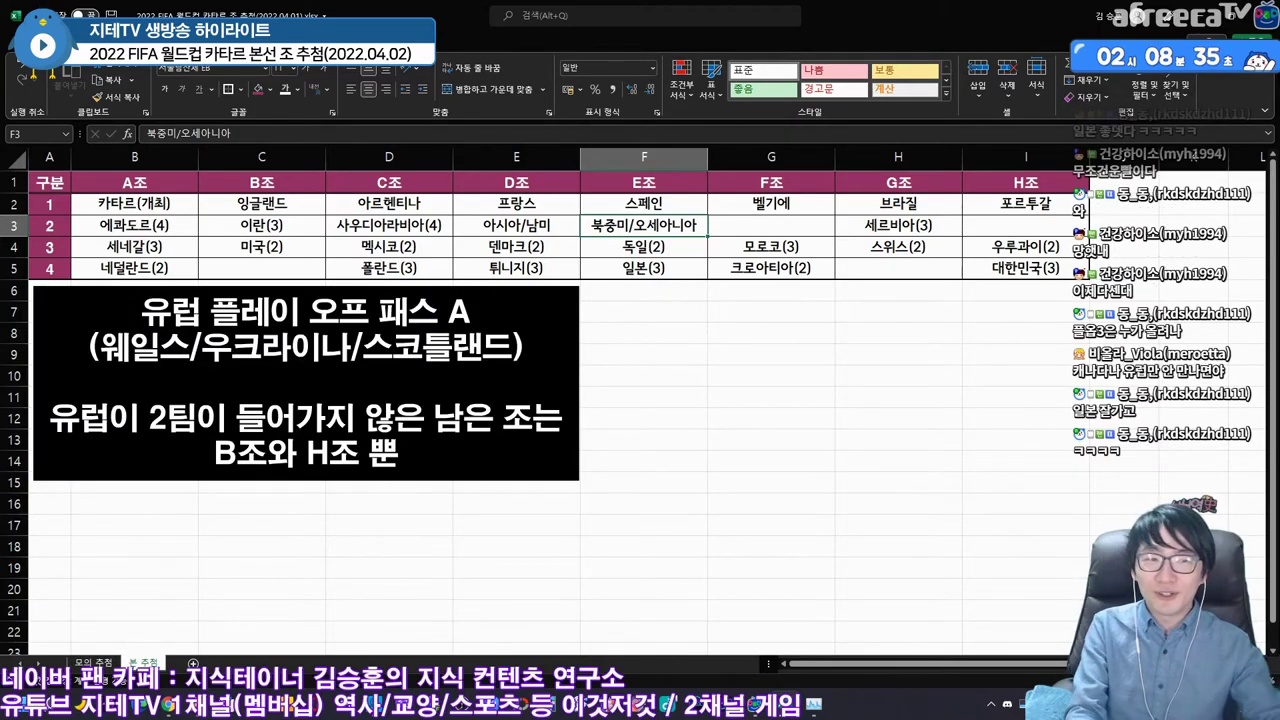
- Enter 유럽 패스 A in position 4 of B조
key(Left)
key(Left)
key(Left)
key(Down)
key(Down)
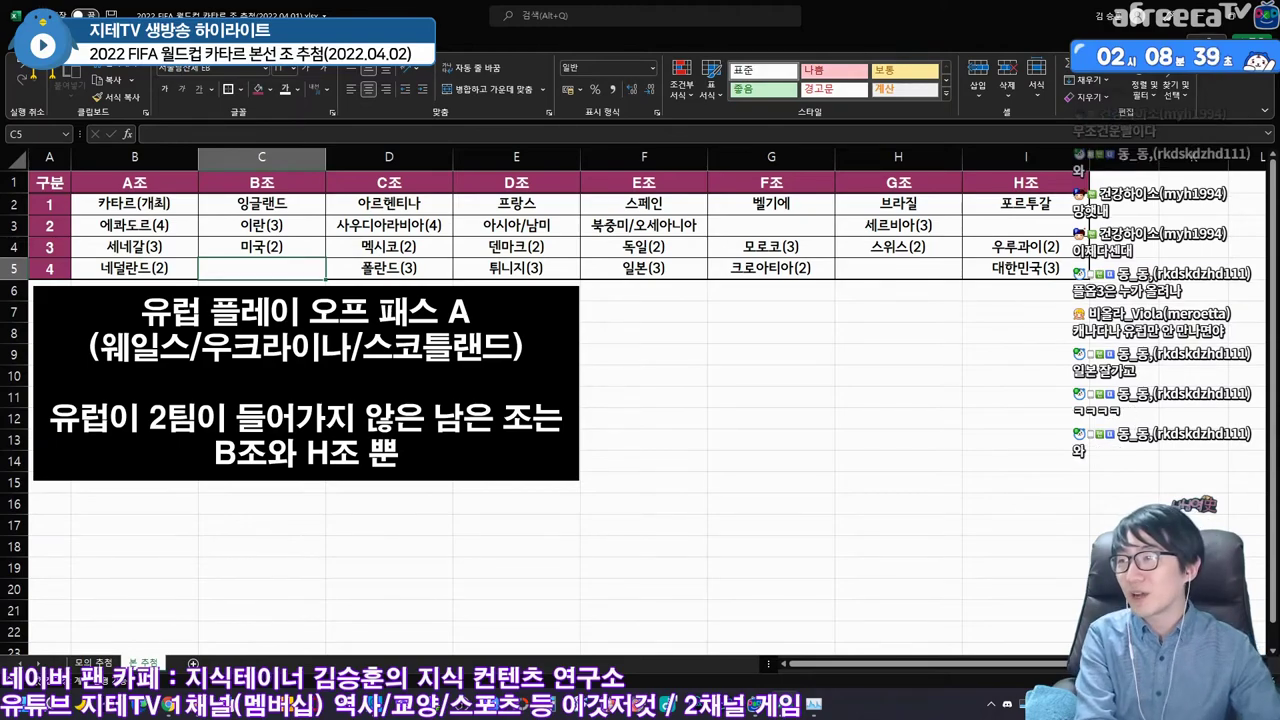
text(유럽 패스 A)
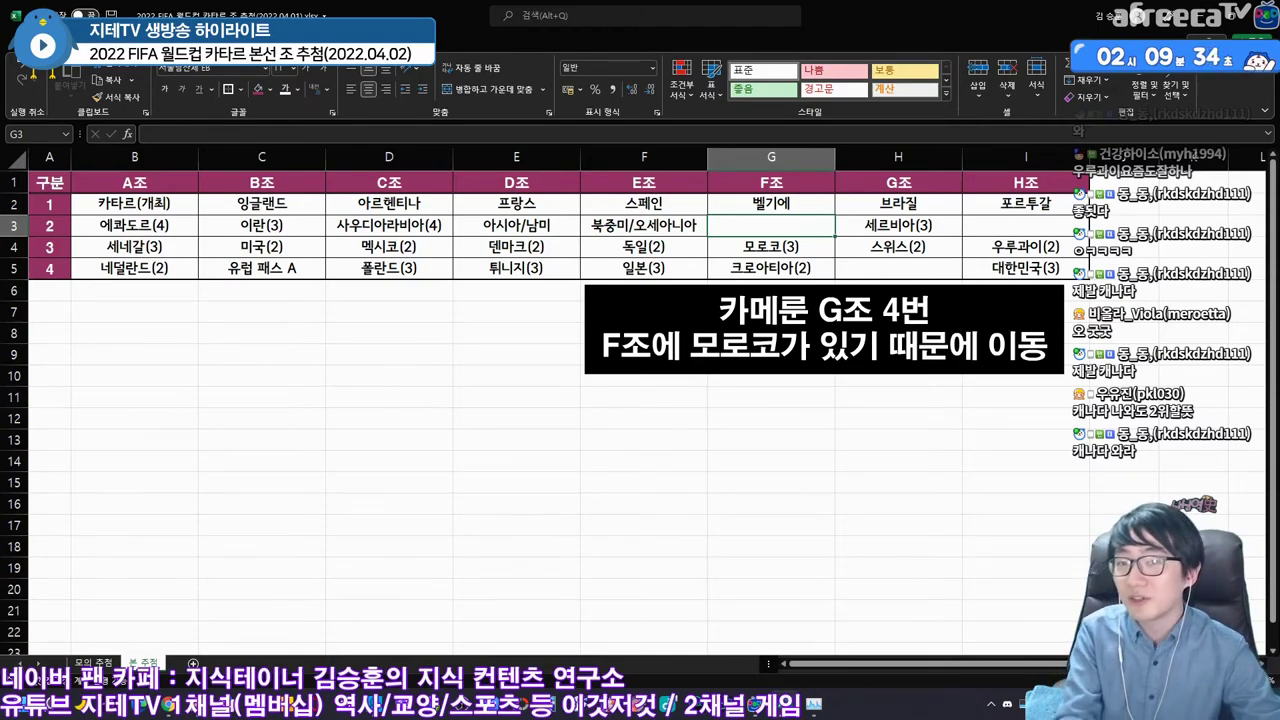
- Enter 카메룬(4) in position 4 of G조
click(898, 268)
text(카메룬(4)
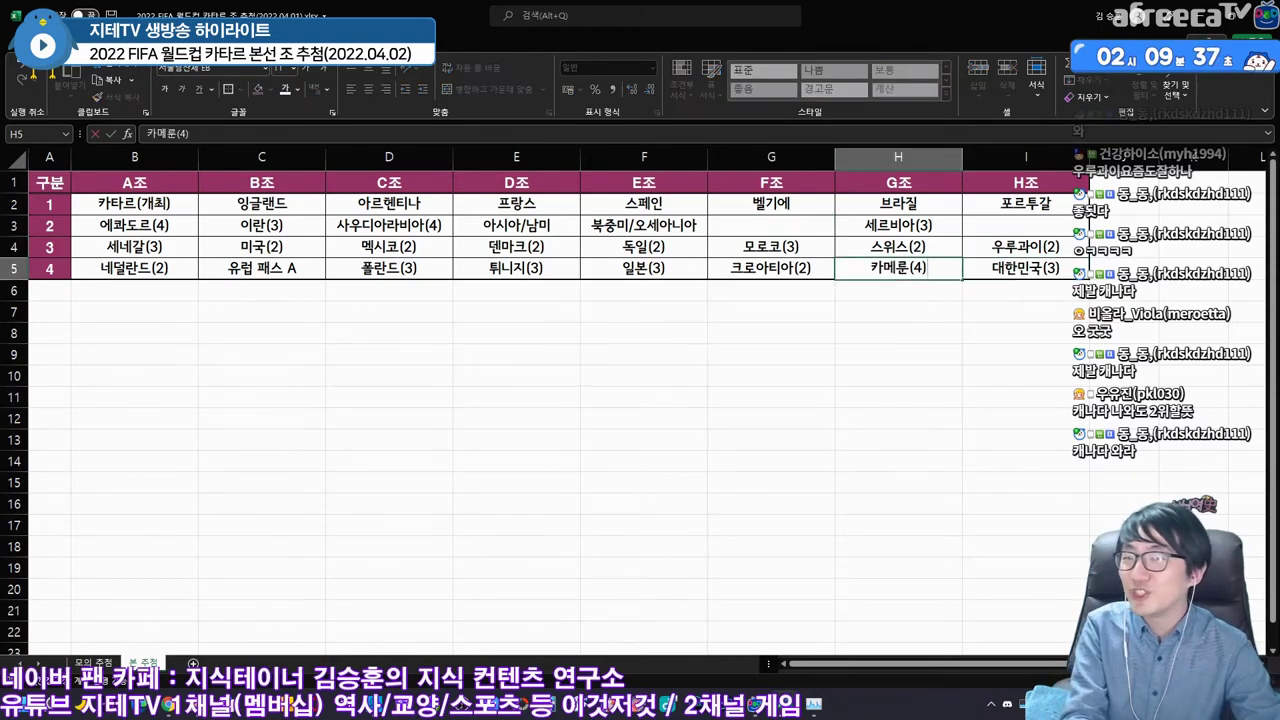
text())
click(898, 203)
key(Down)
key(Down)
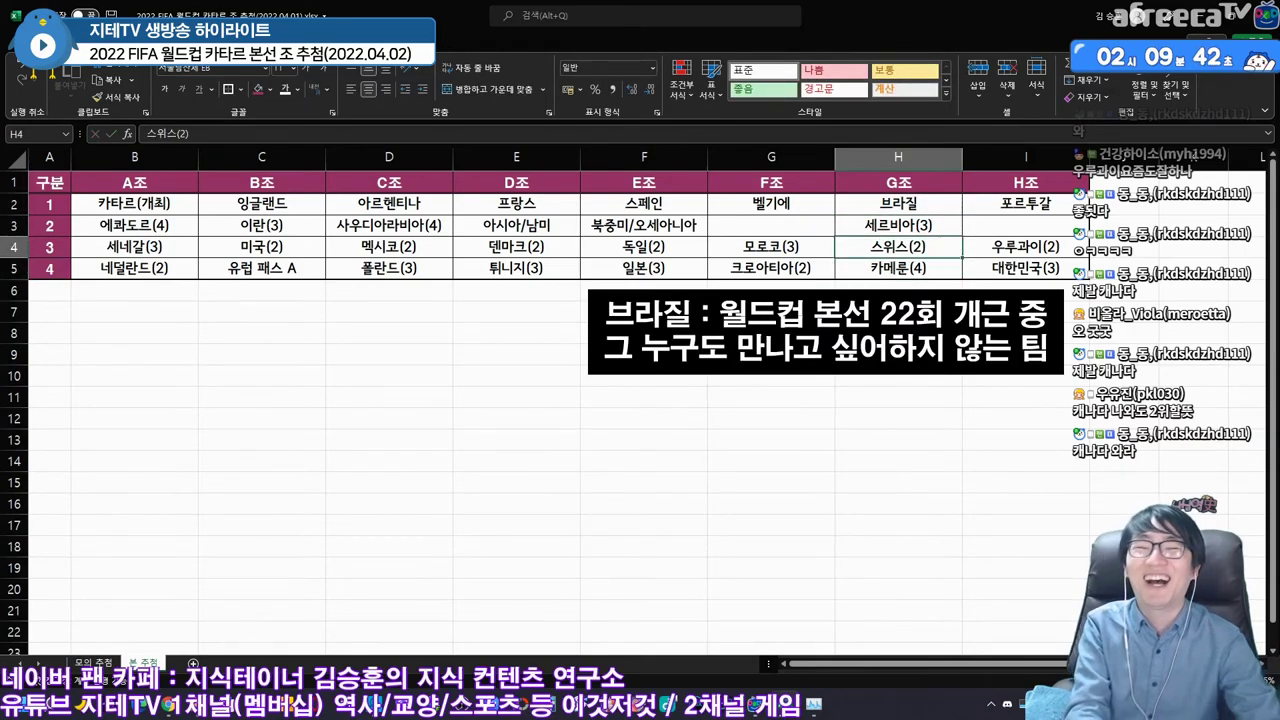
click(898, 225)
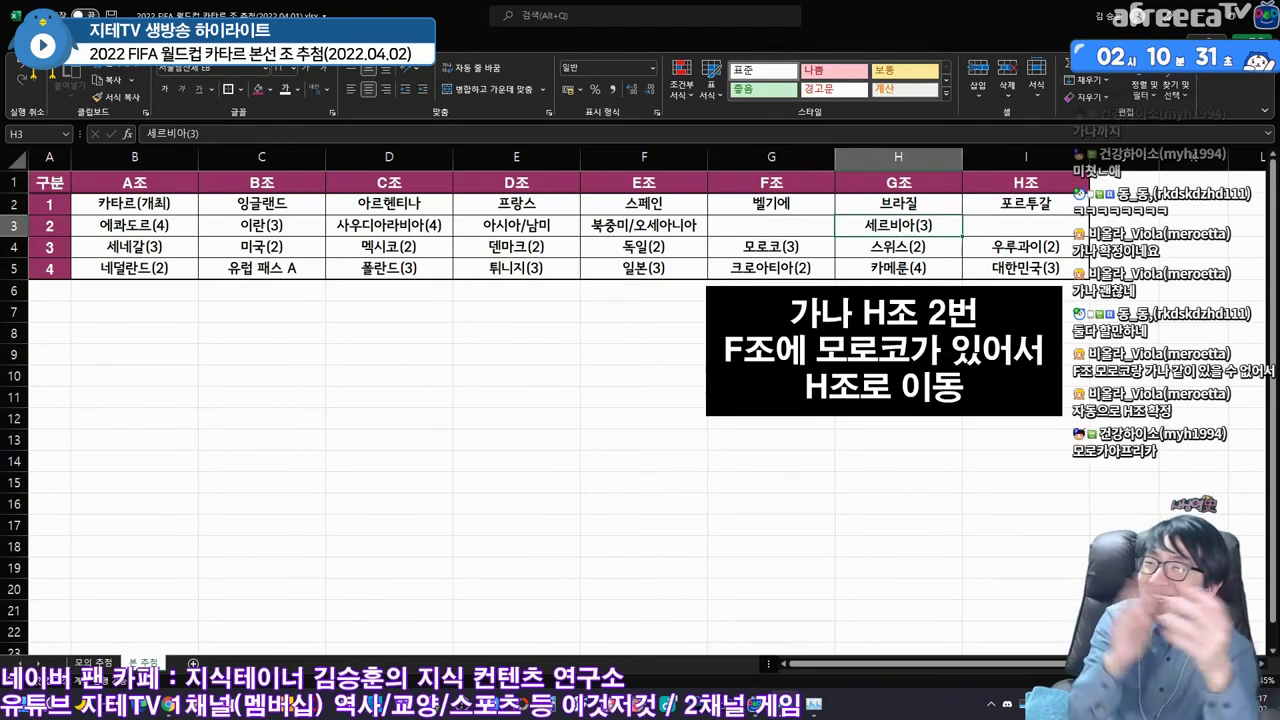
- Enter 가나(4) in position 2 of H조 and 캐나다(4) in position 2 of F조
click(1025, 225)
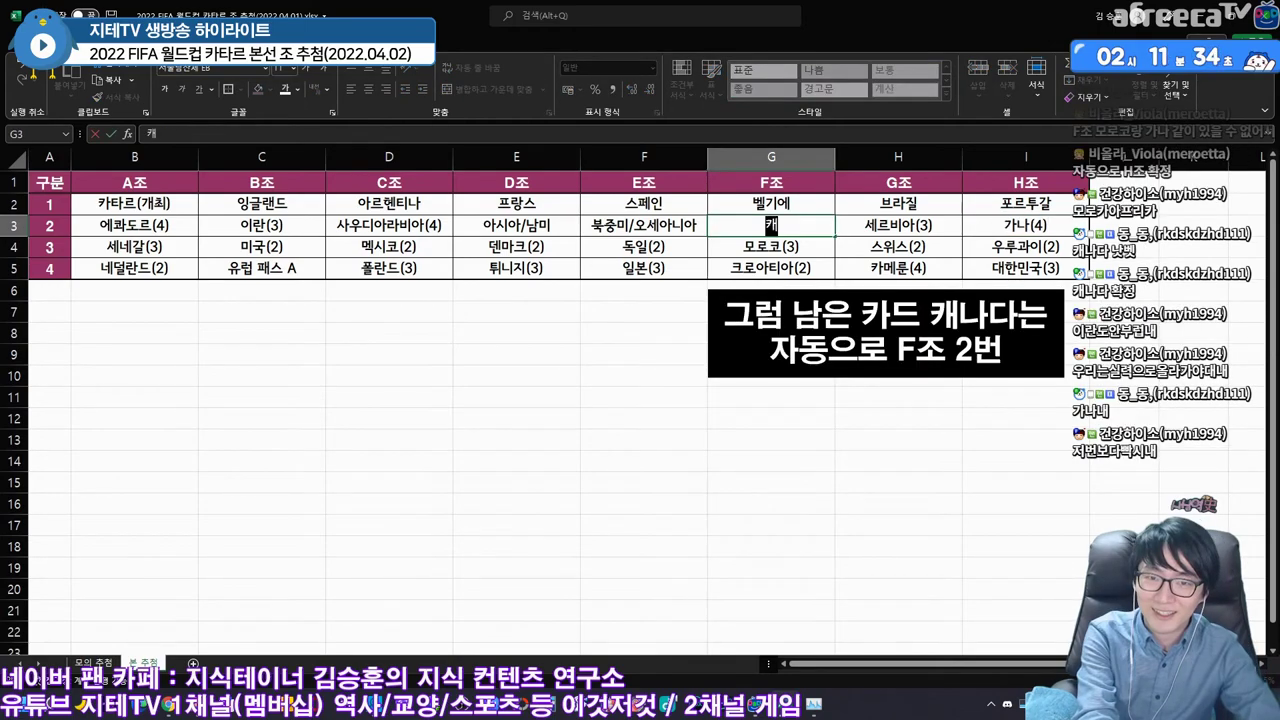
text(캐나다(4)
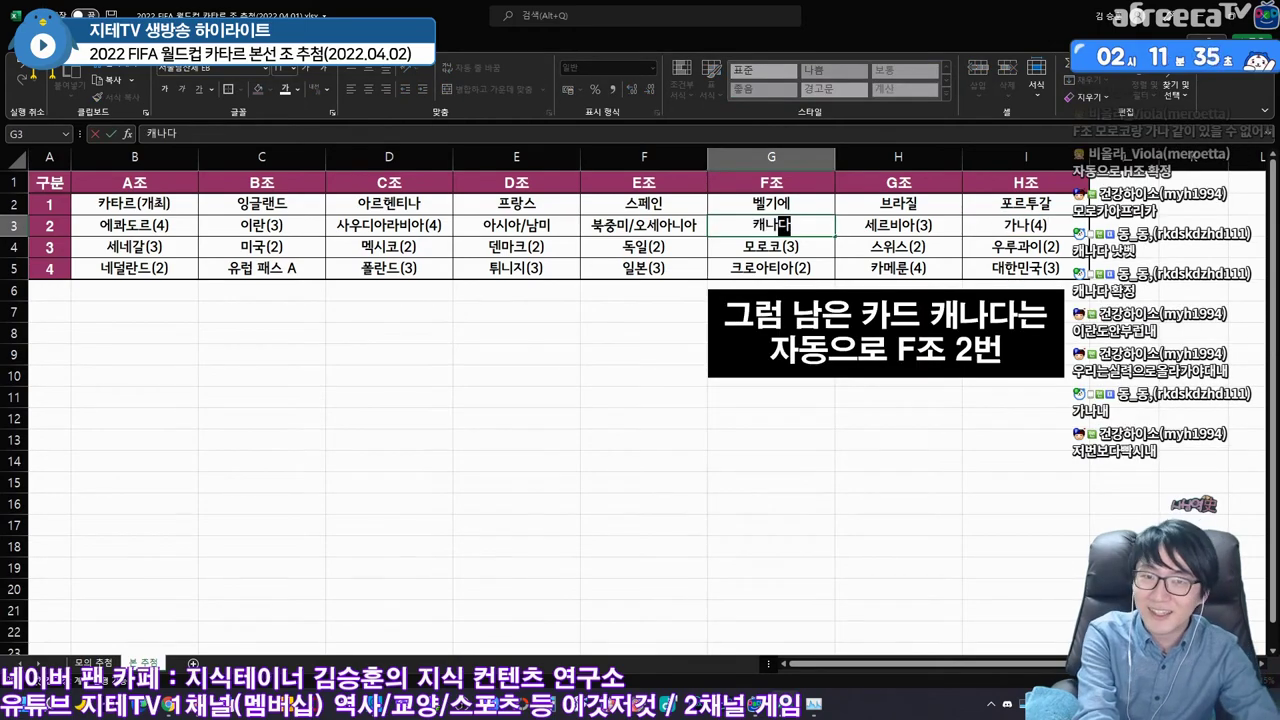
text())
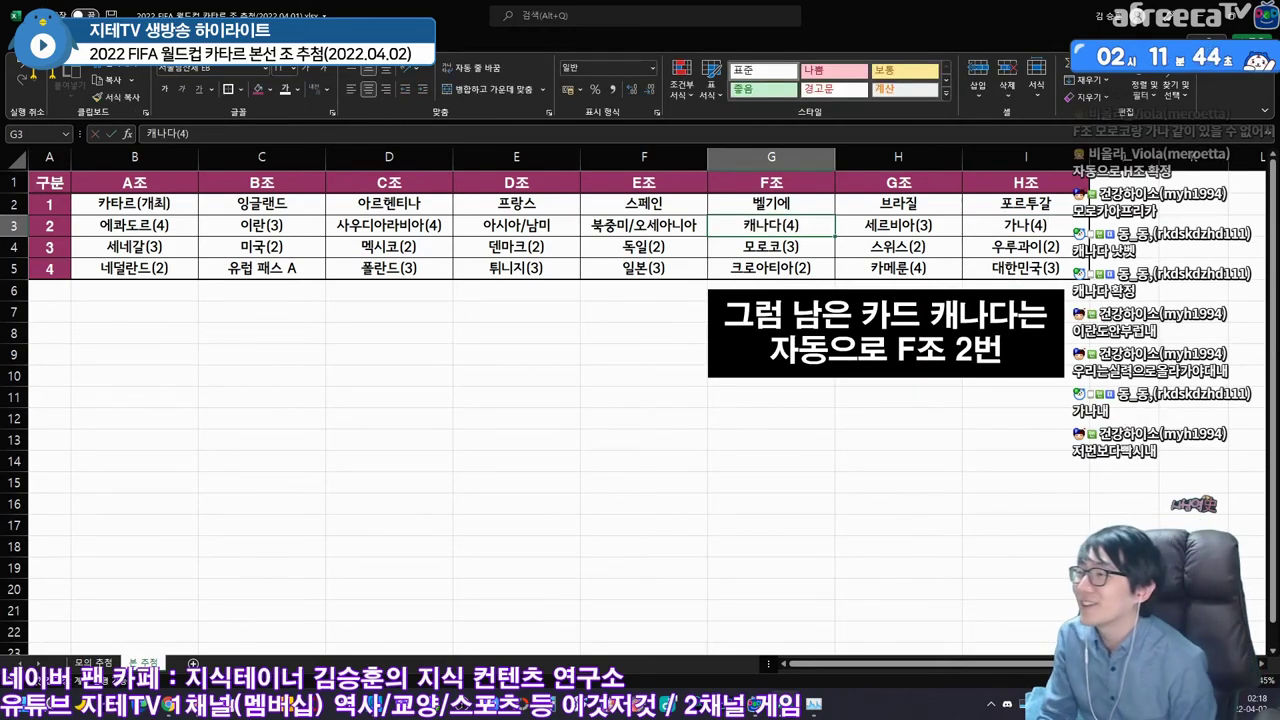